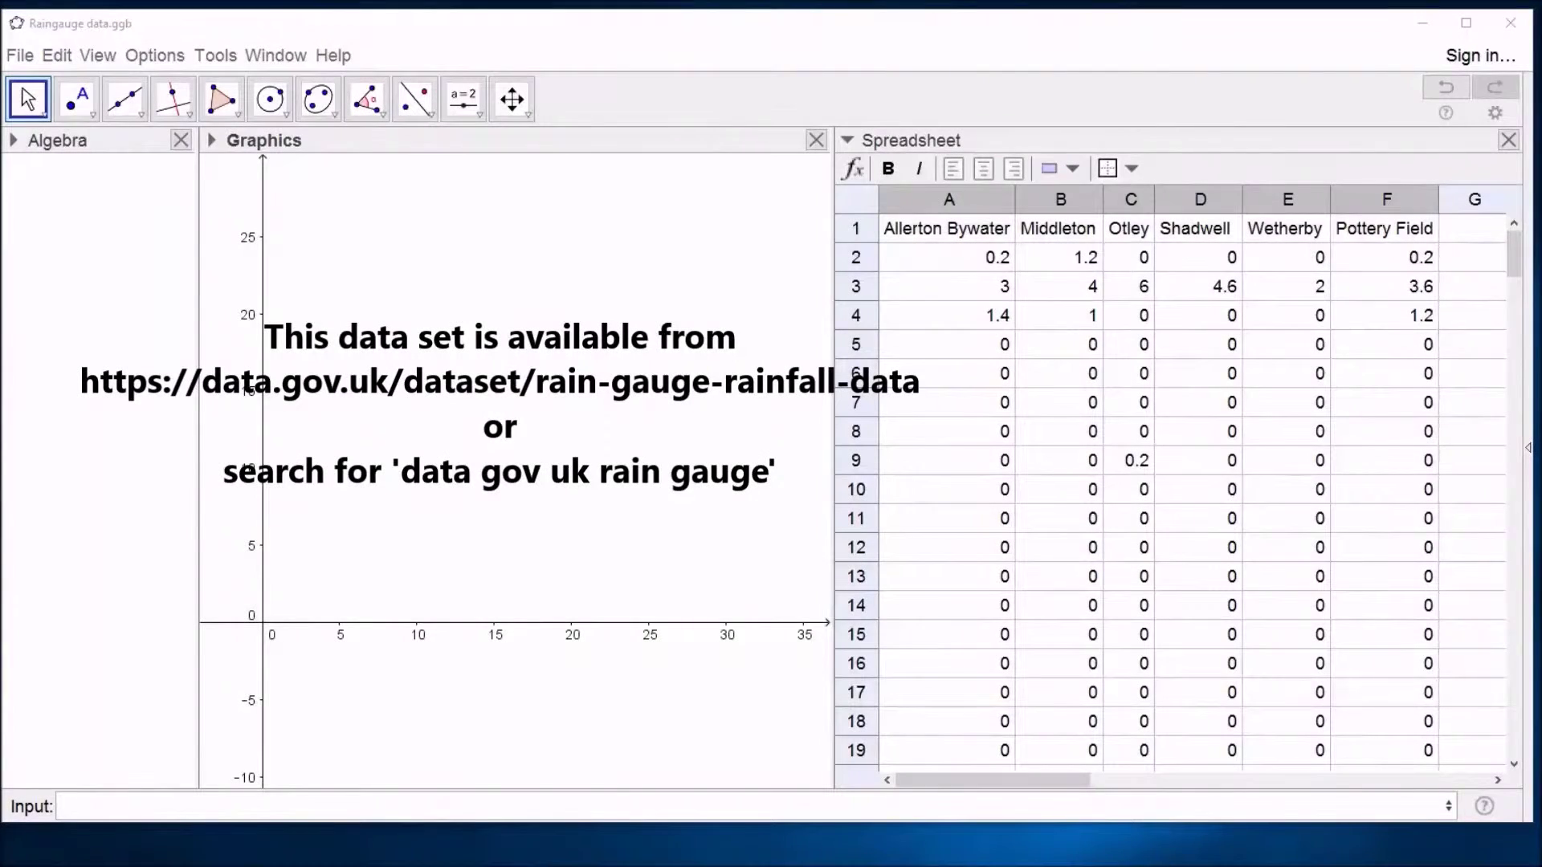
Make the GeoGebra window taller so the rain-gauge spreadsheet shows readings down to row 20.
drag(657, 826, 655, 859)
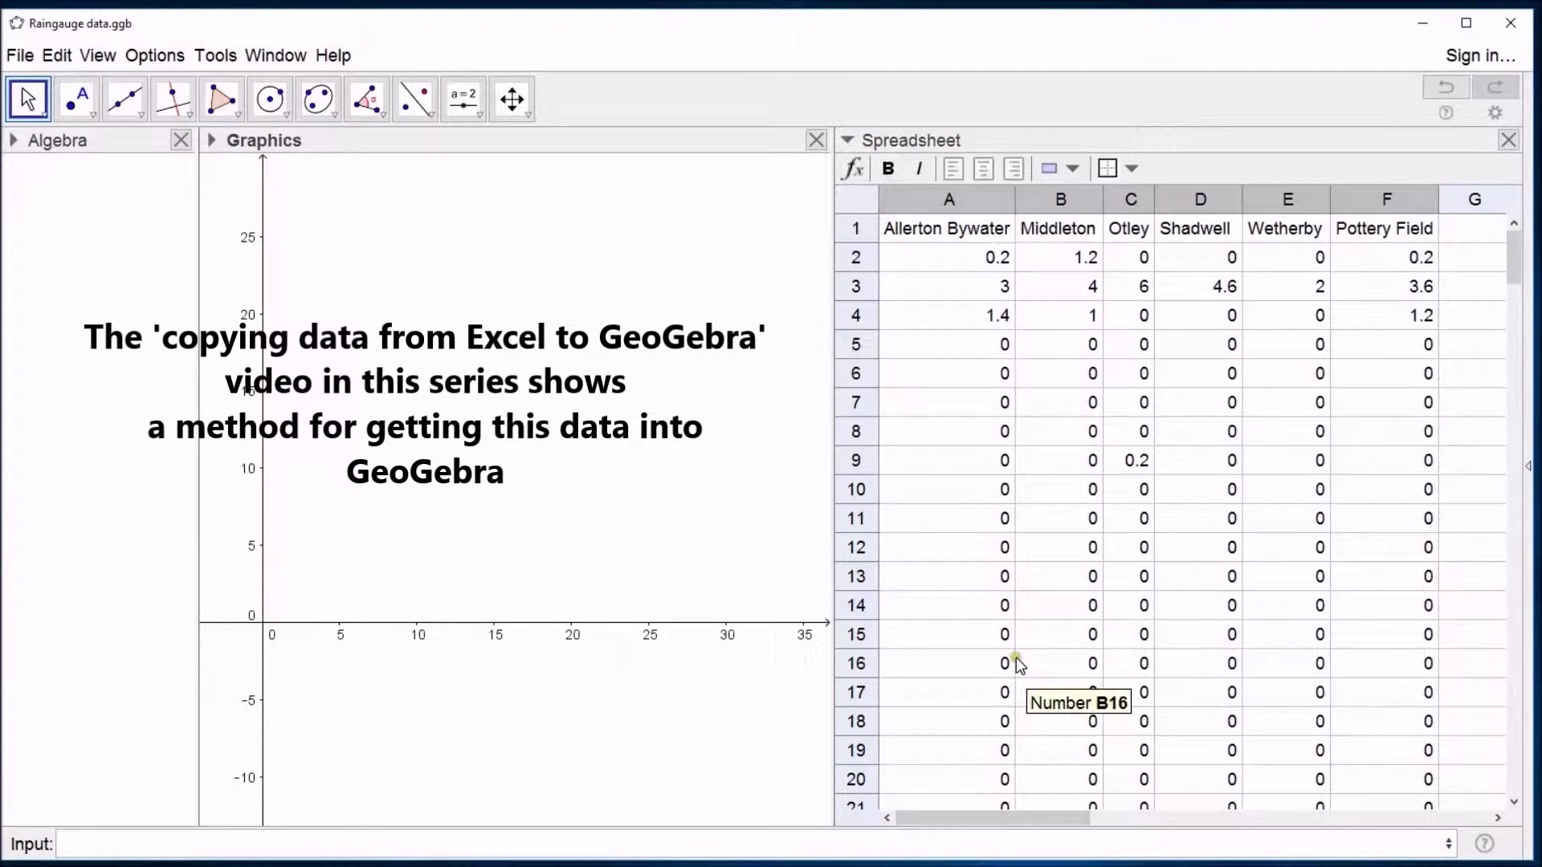
Run a One Variable Analysis on column A, using the Allerton Bywater header as title.
click(921, 201)
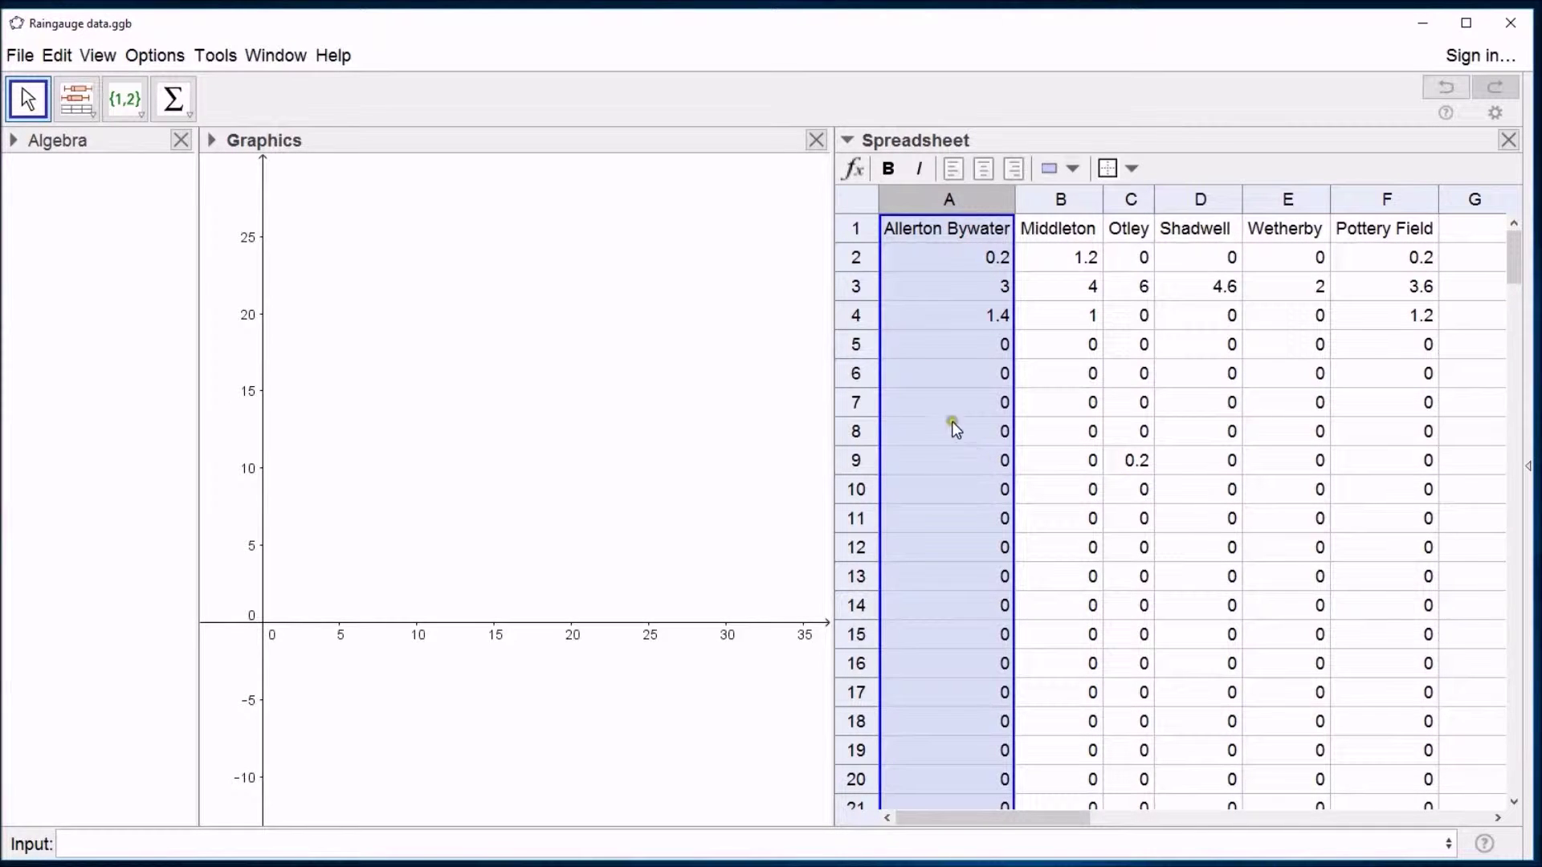
click(97, 116)
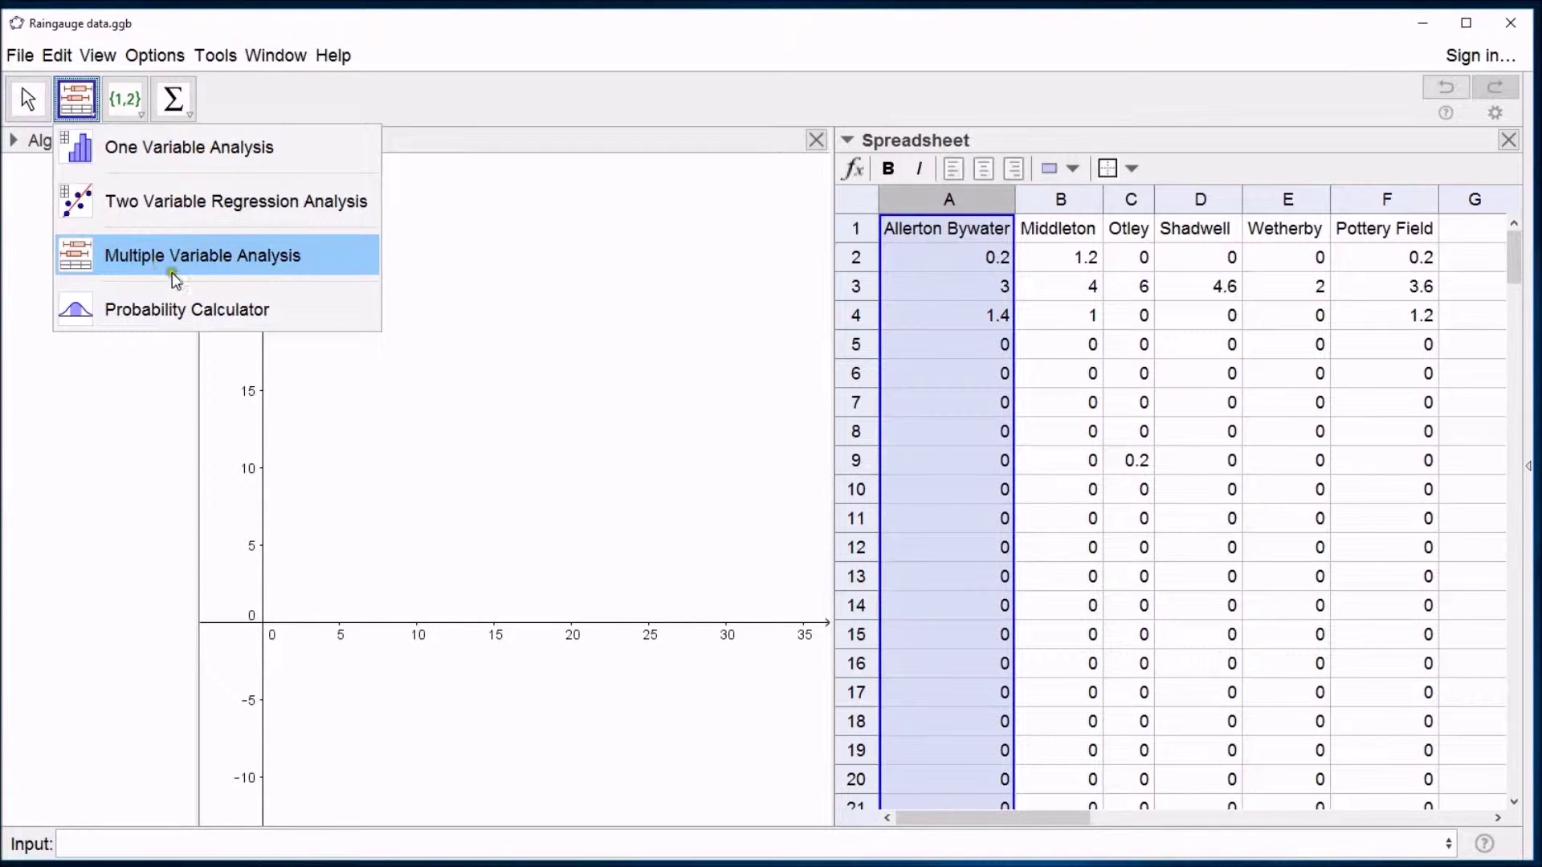
click(128, 156)
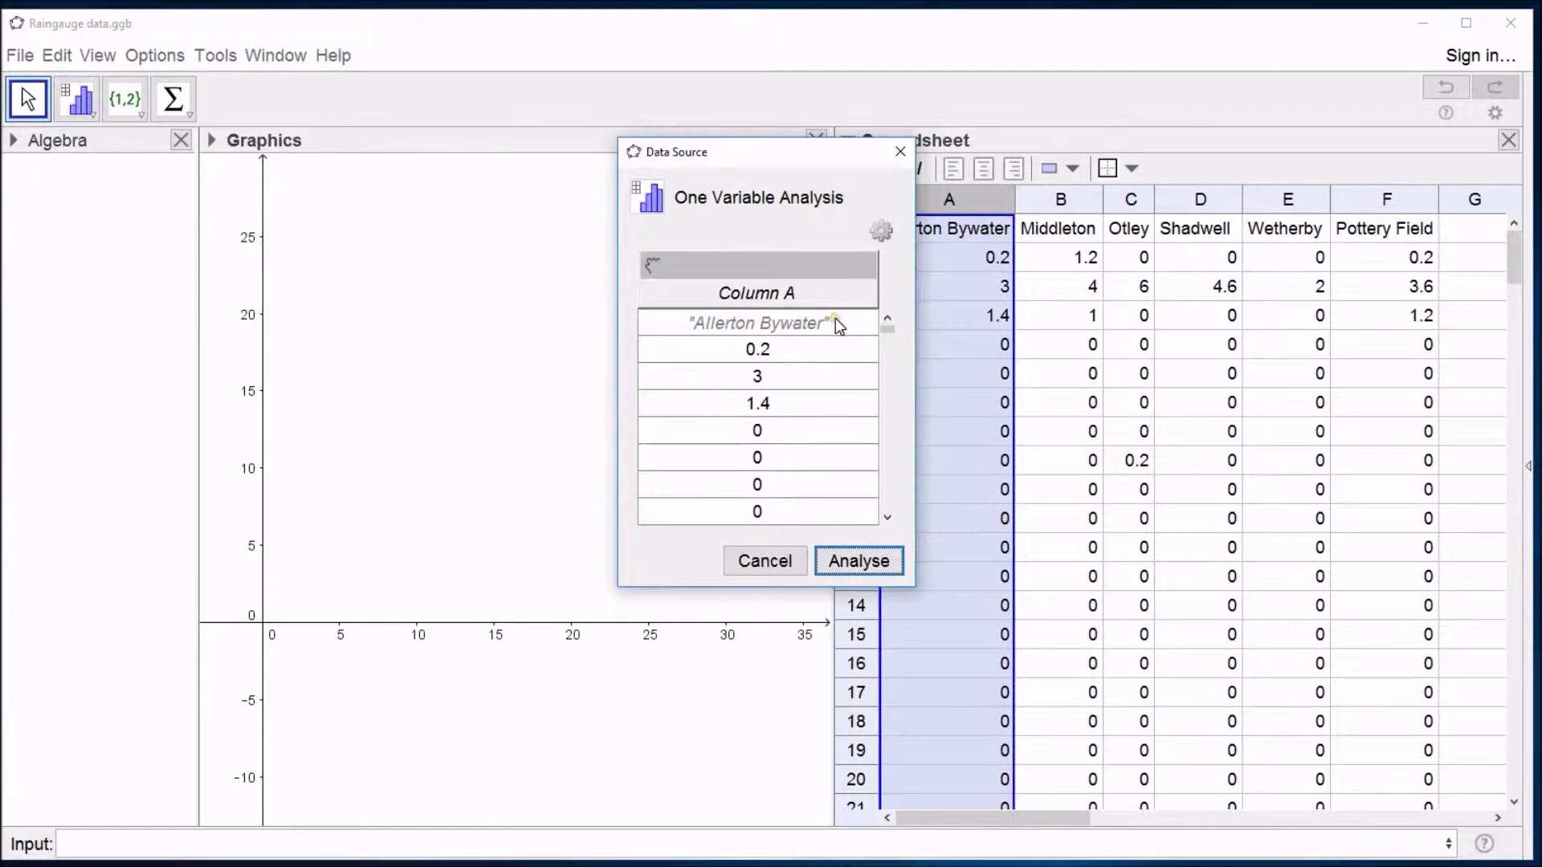
click(880, 231)
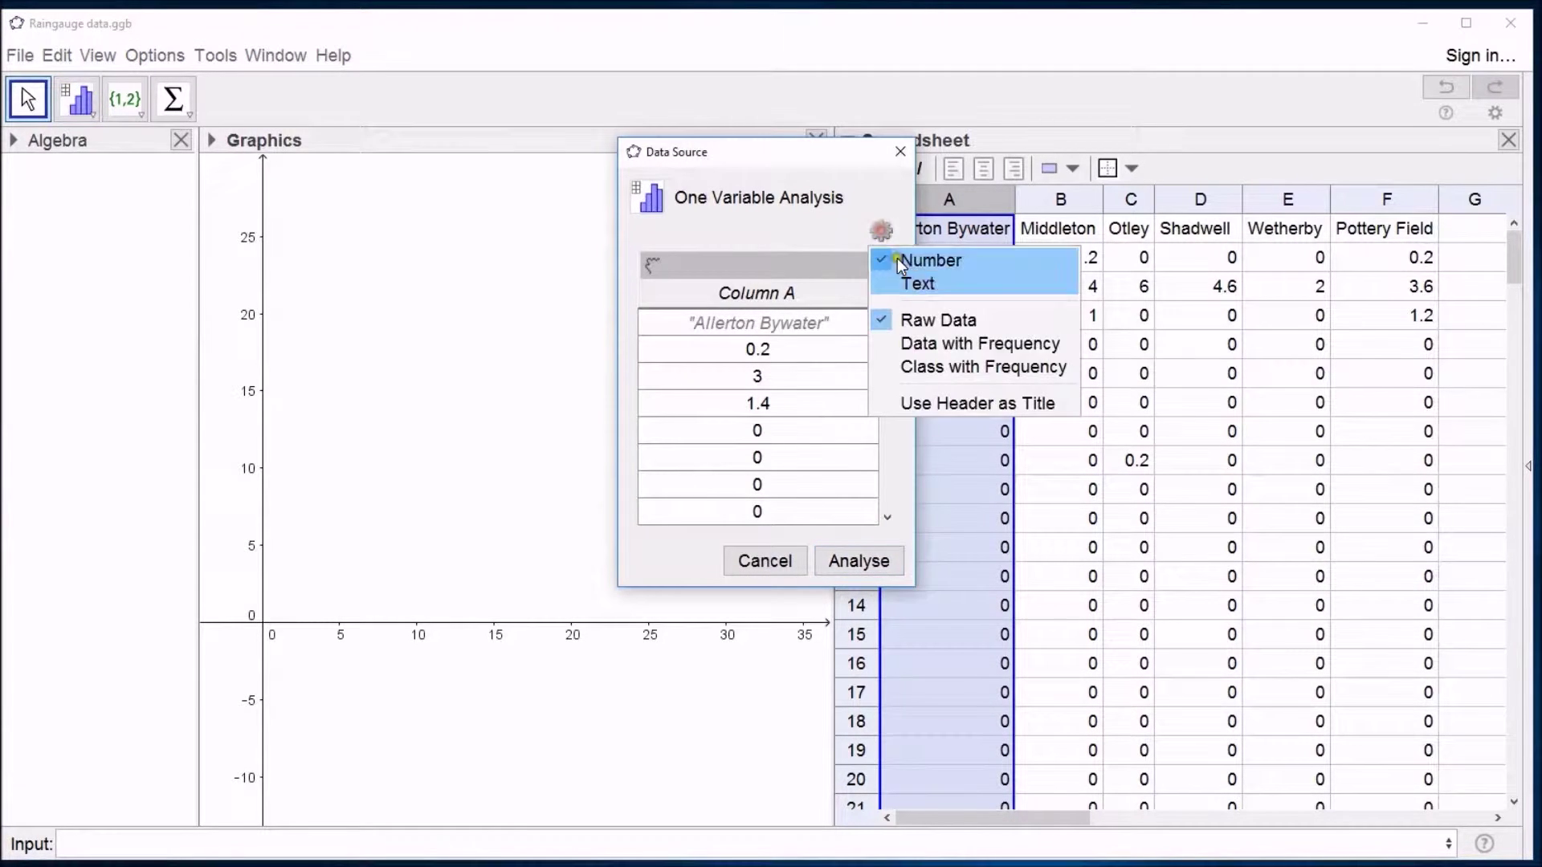
click(951, 404)
click(862, 552)
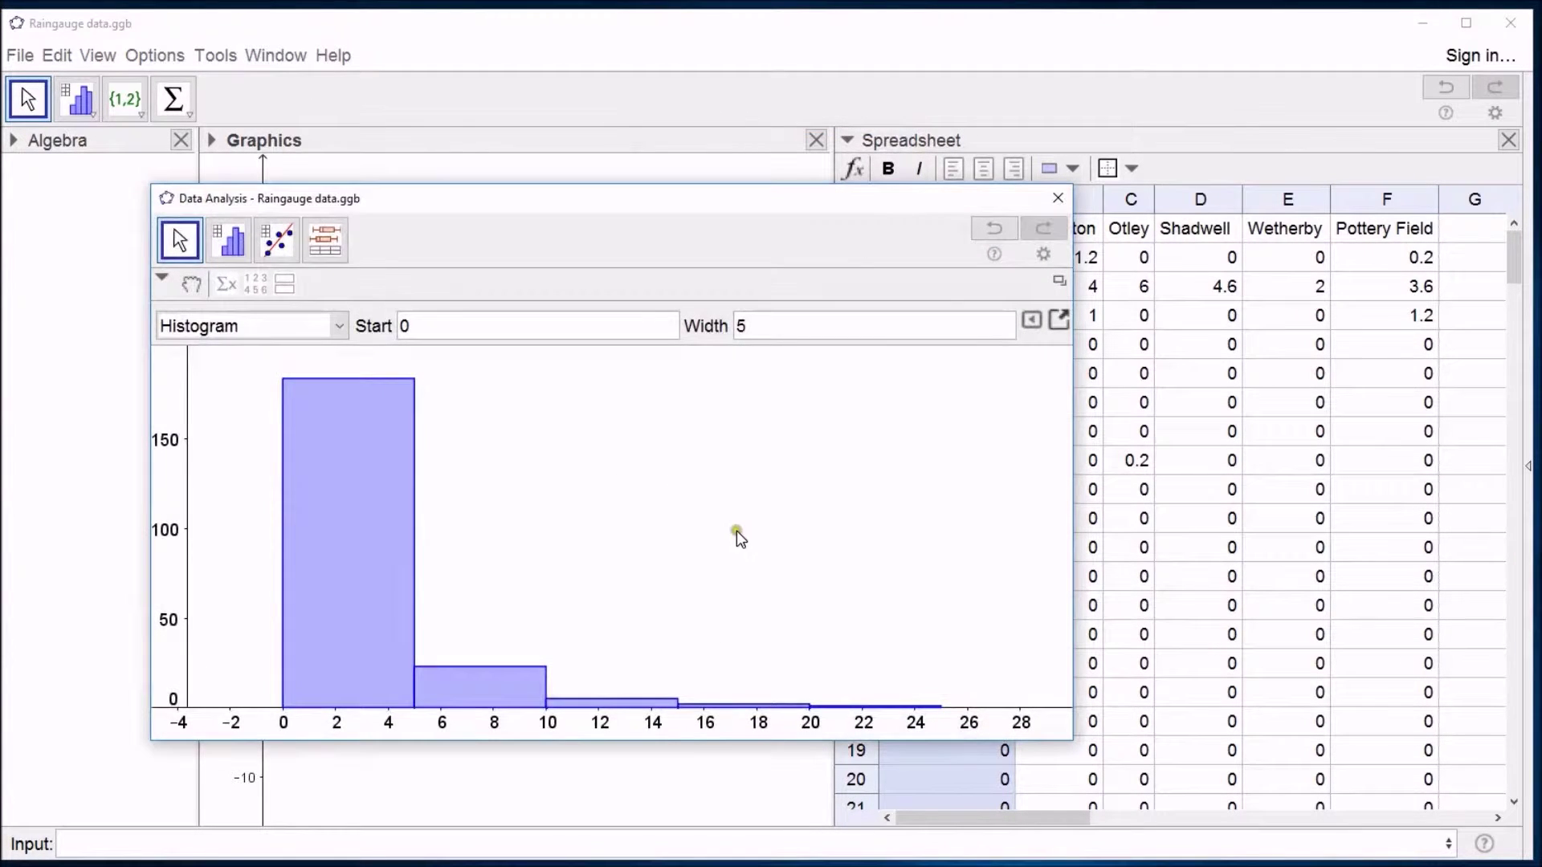
Change the Allerton Bywater chart type from Histogram to Boxplot.
click(333, 326)
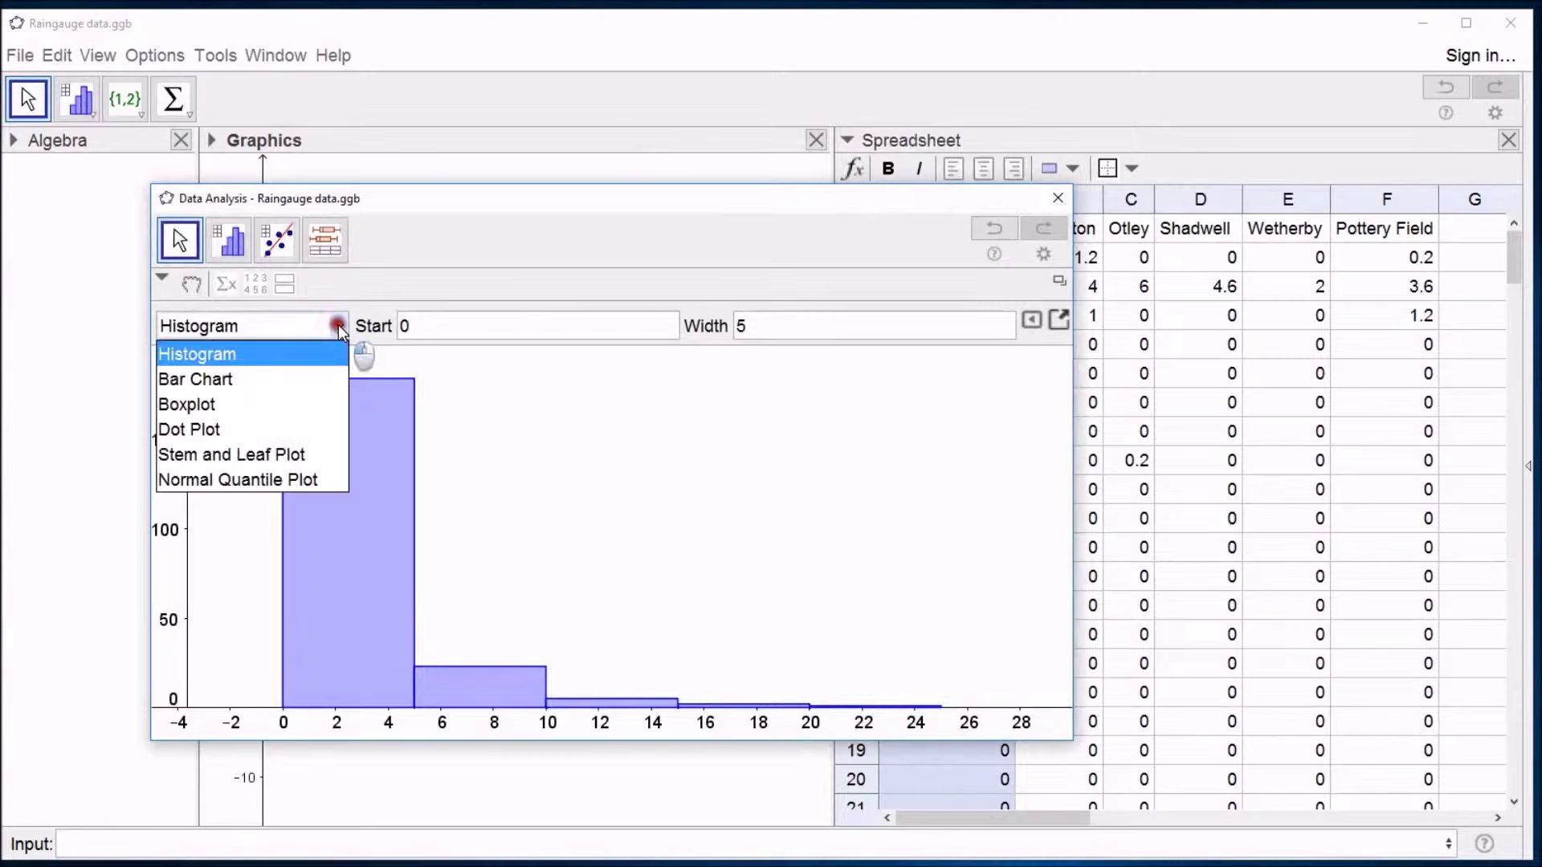
click(215, 401)
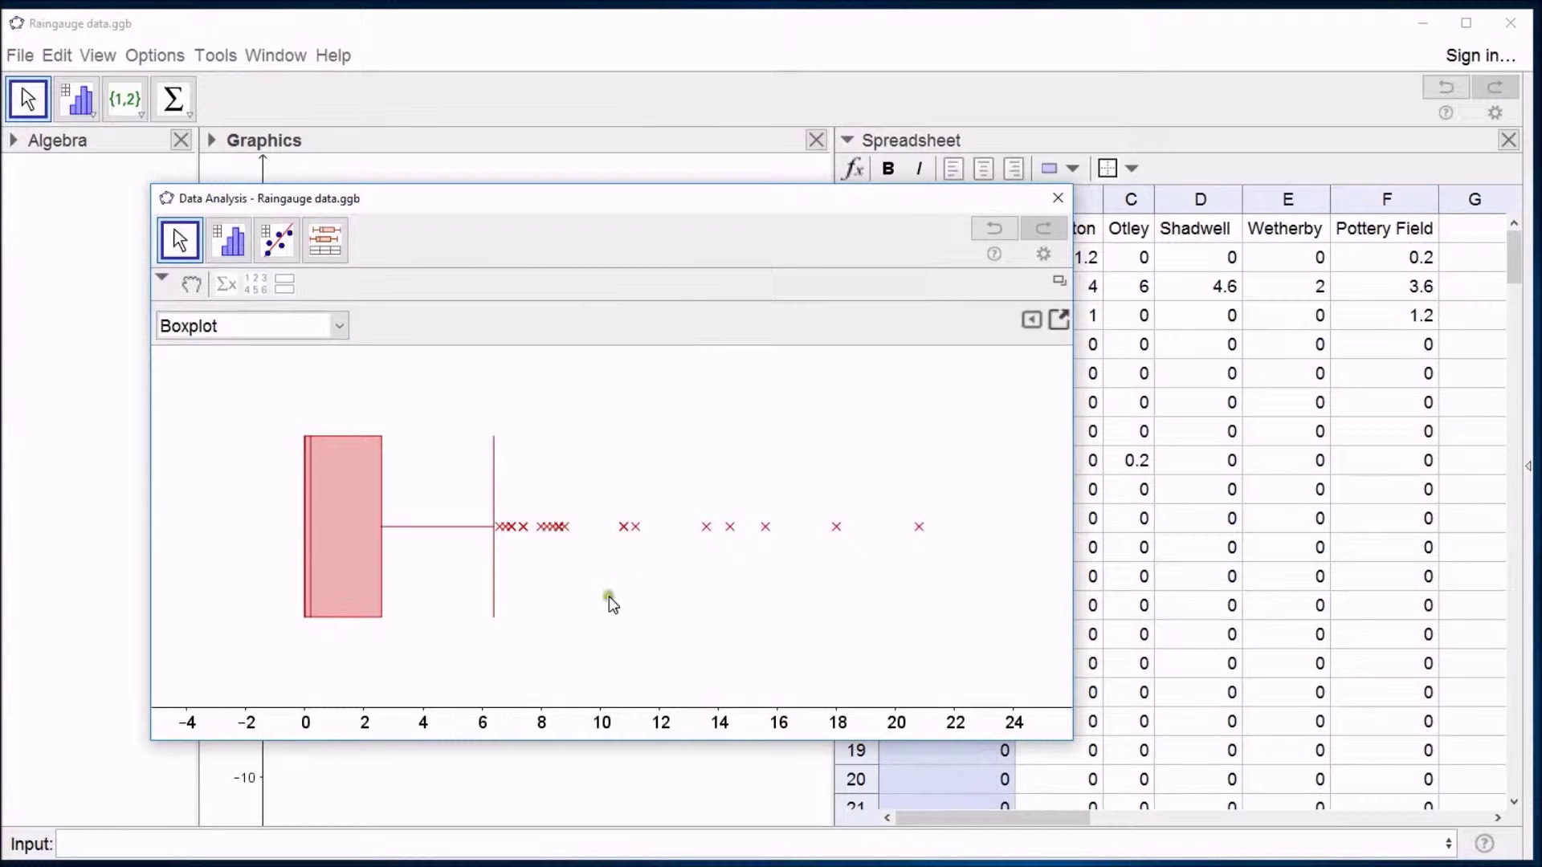
click(443, 648)
click(336, 326)
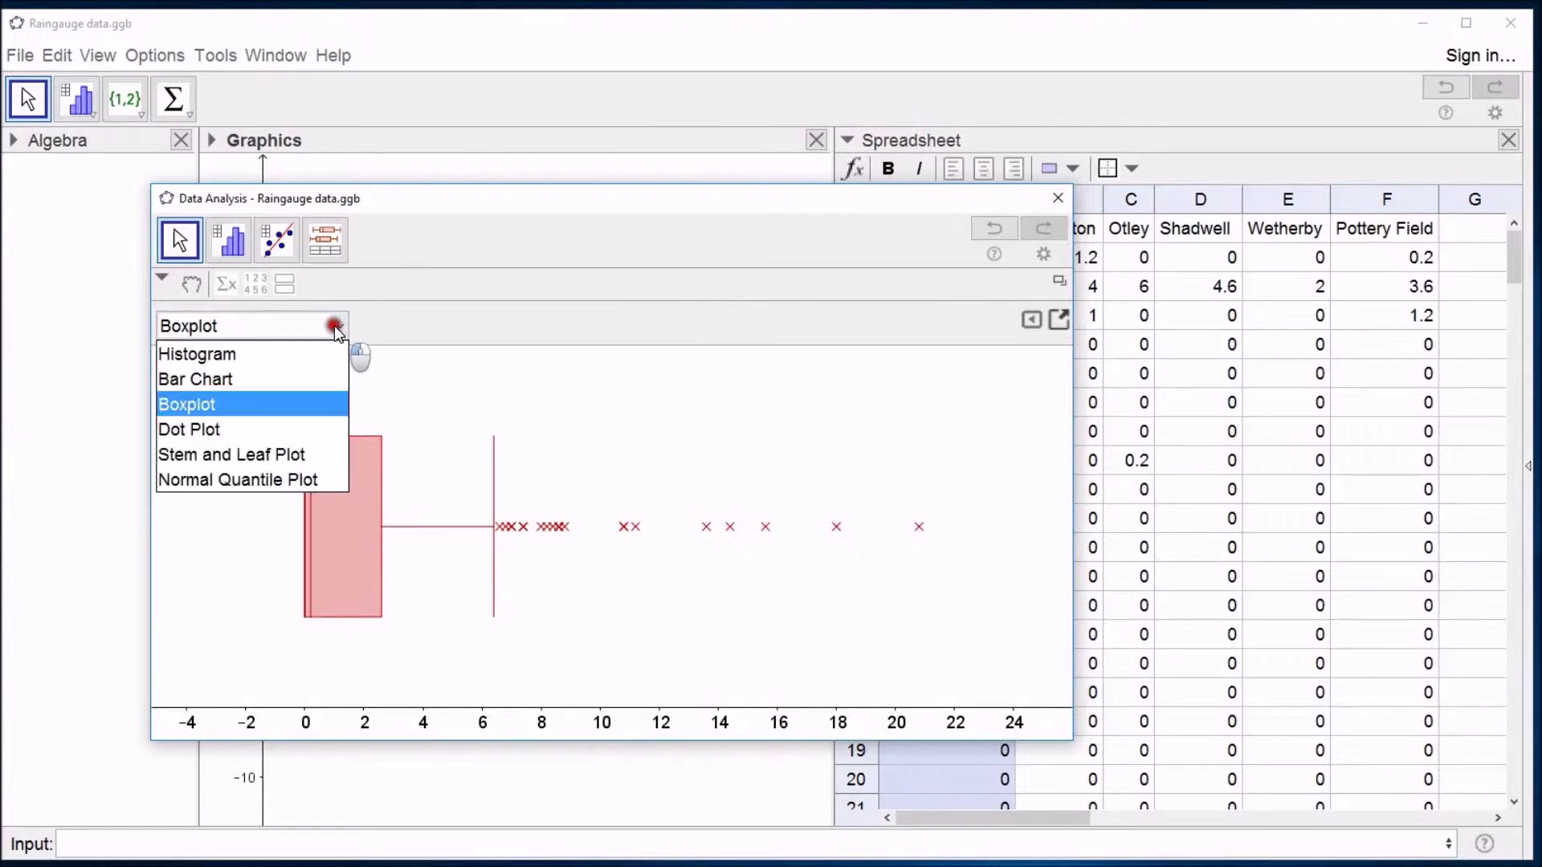
click(259, 351)
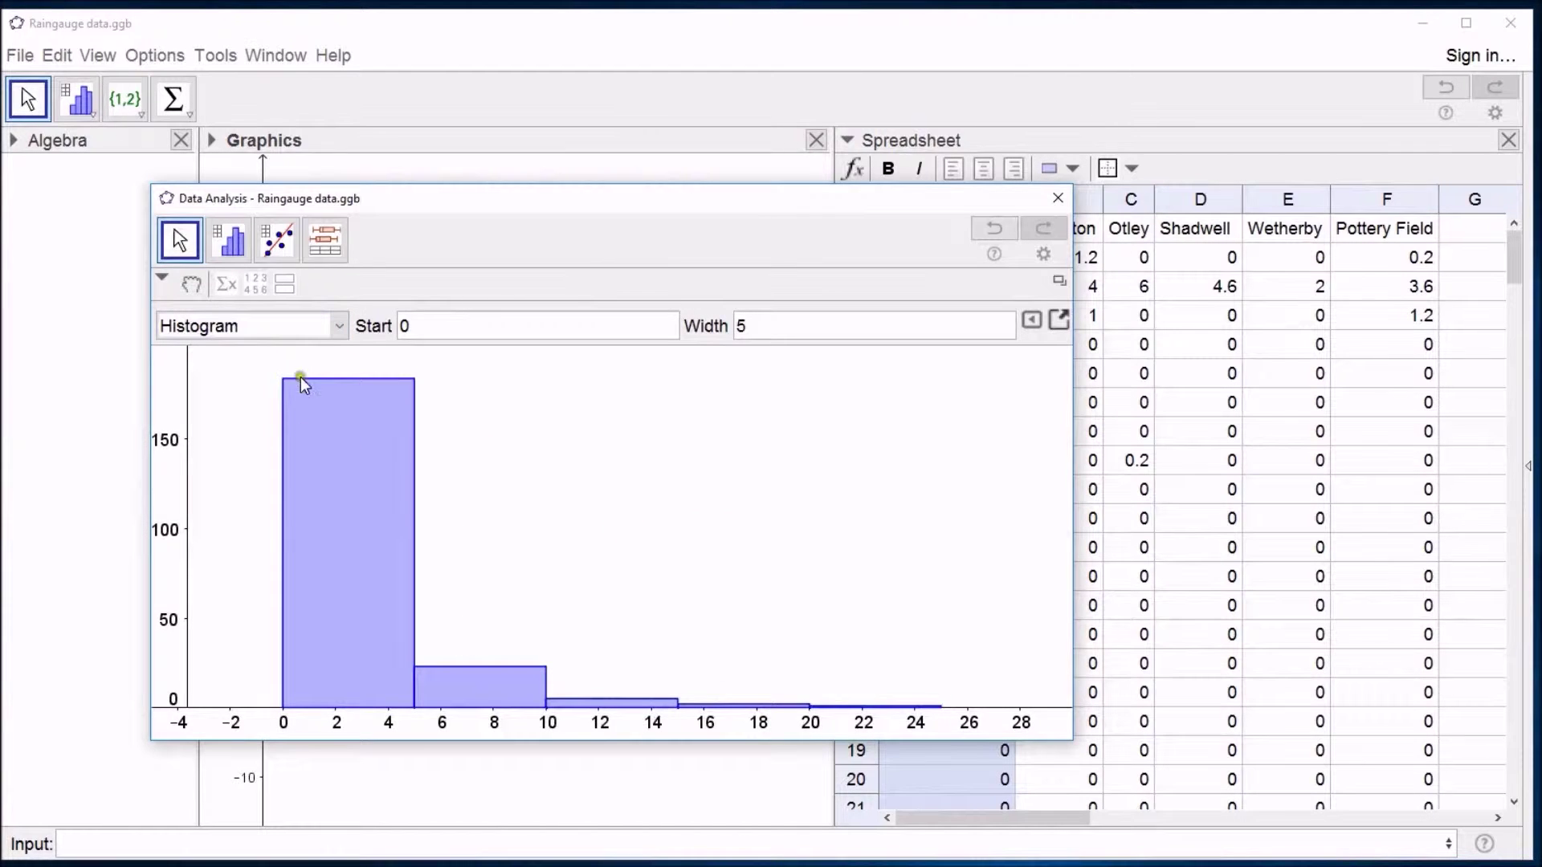
click(335, 325)
click(278, 402)
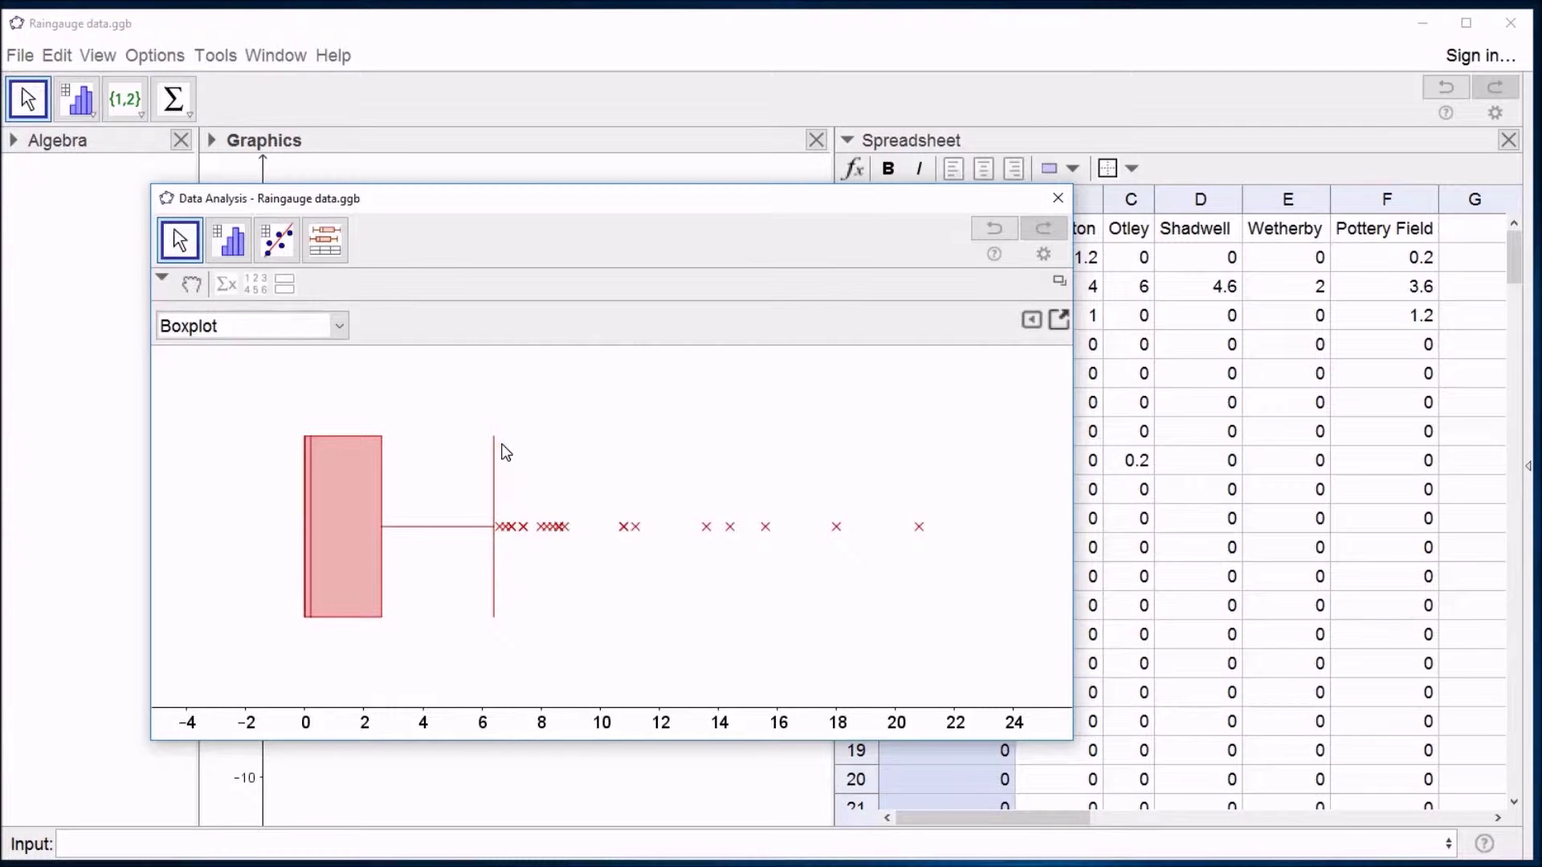
click(558, 527)
Toggle Show Outliers off and back on, then display statistics (n 215, mean 1.9851, median 0.2).
click(1032, 321)
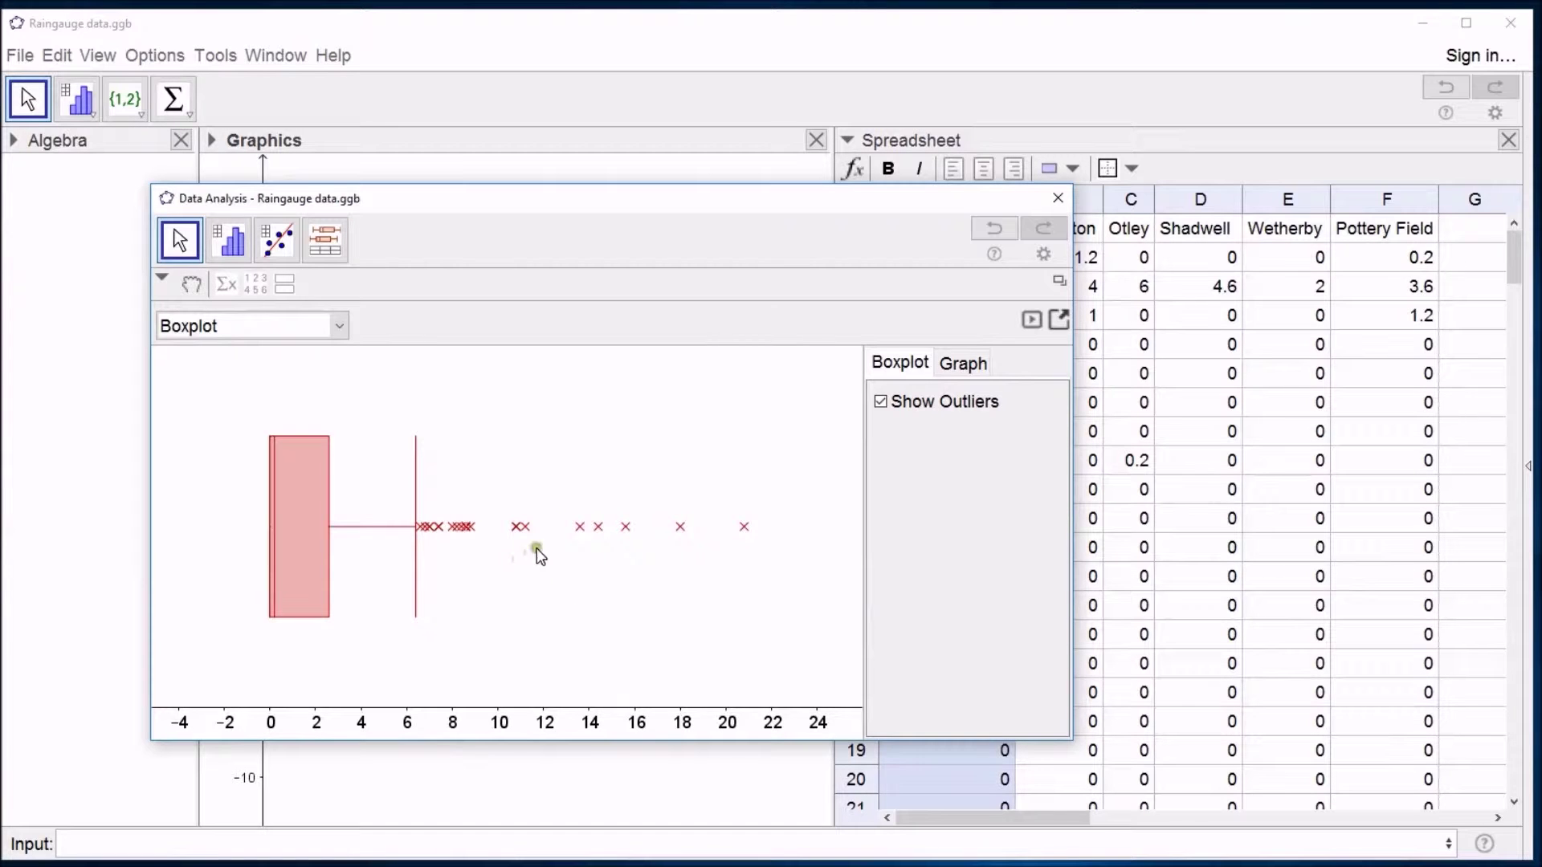
click(1032, 319)
click(1032, 320)
click(882, 403)
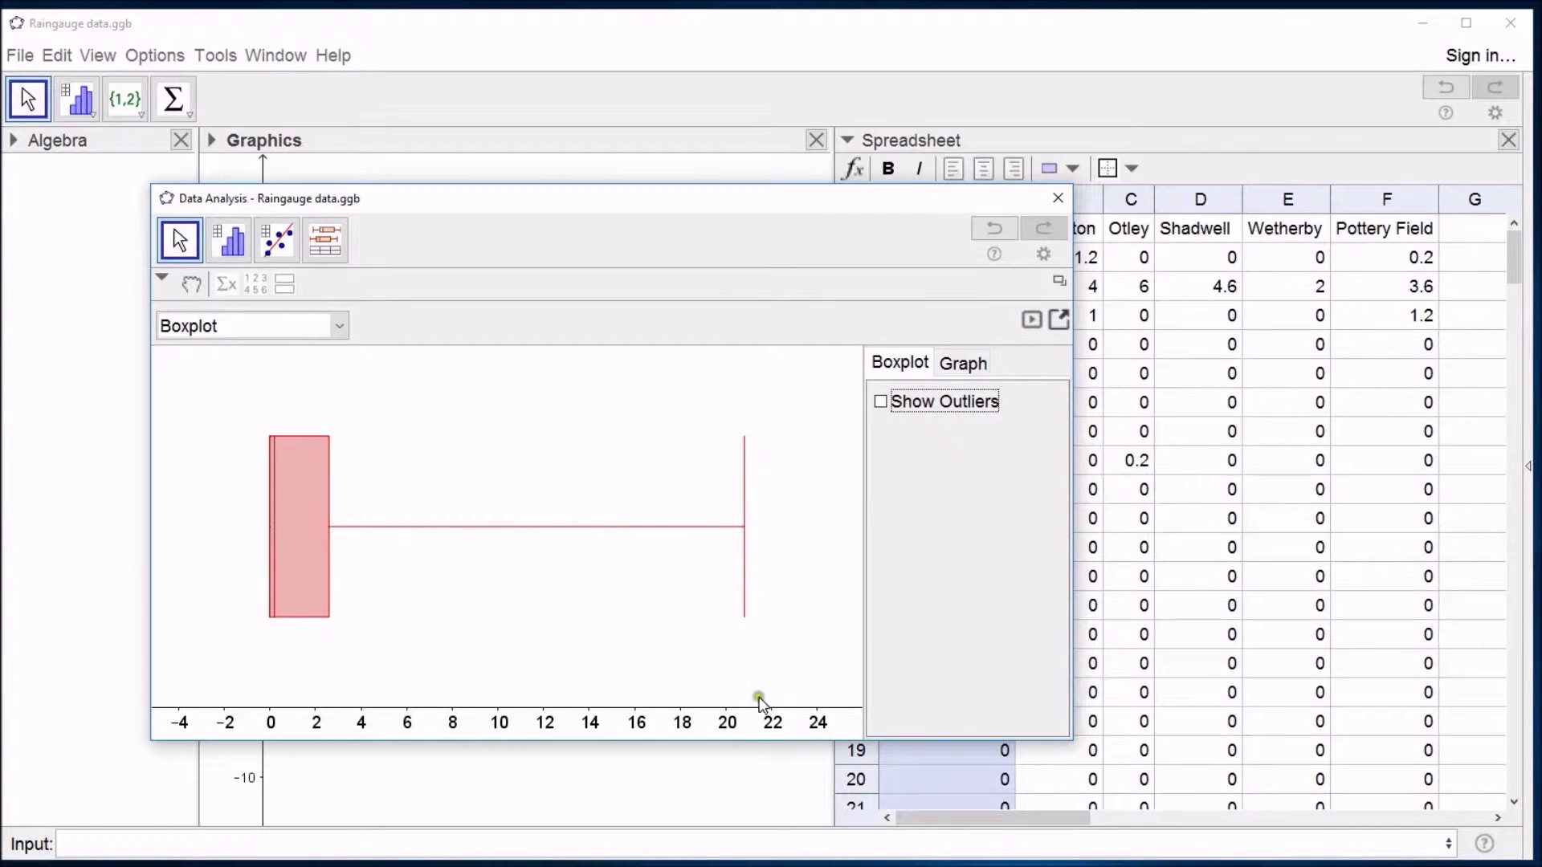
click(902, 411)
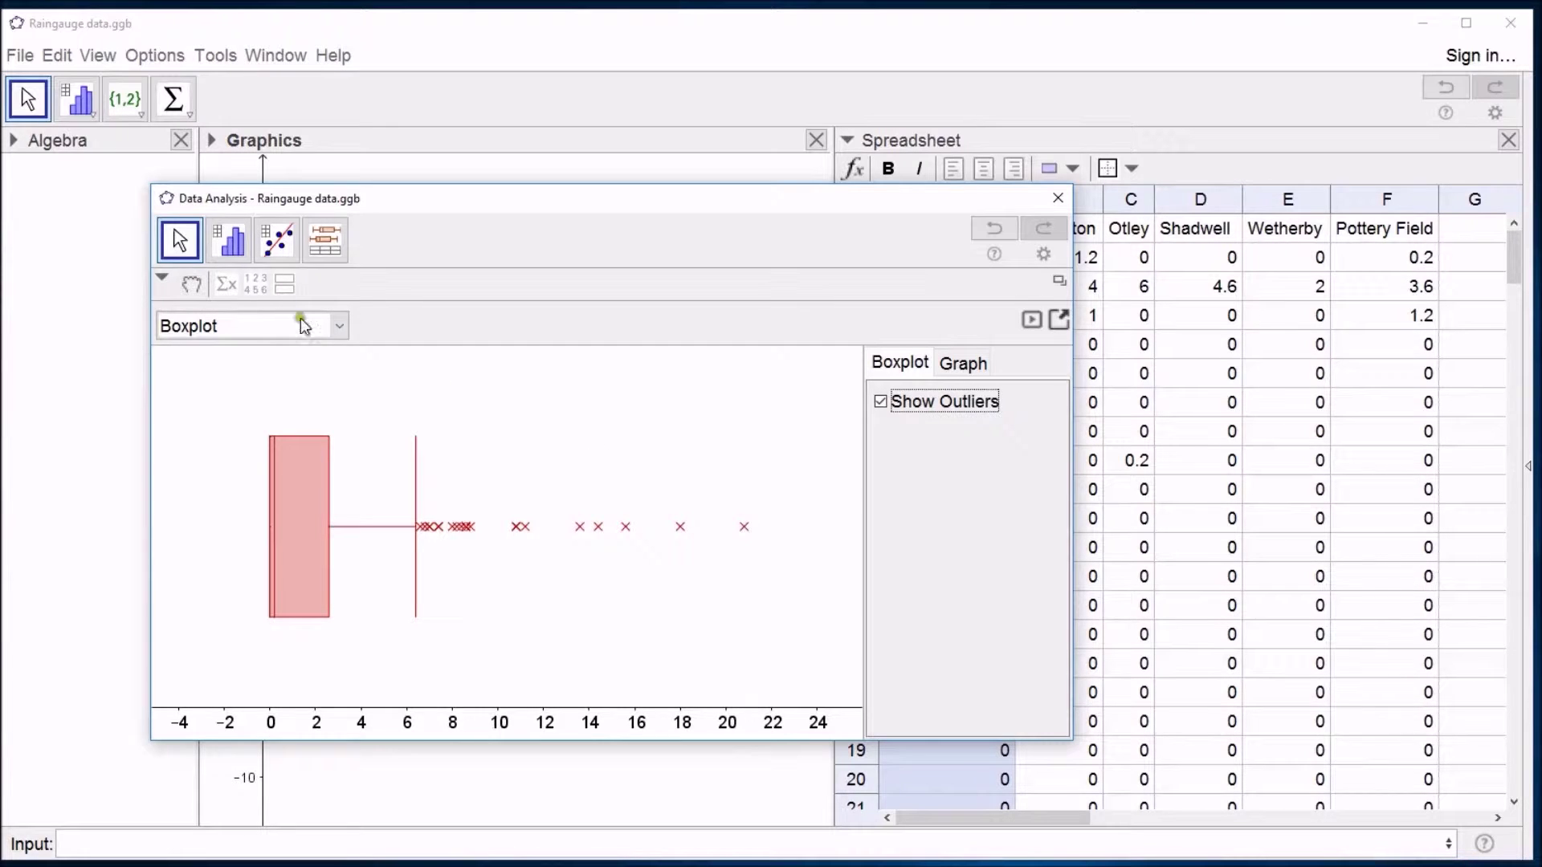
click(231, 285)
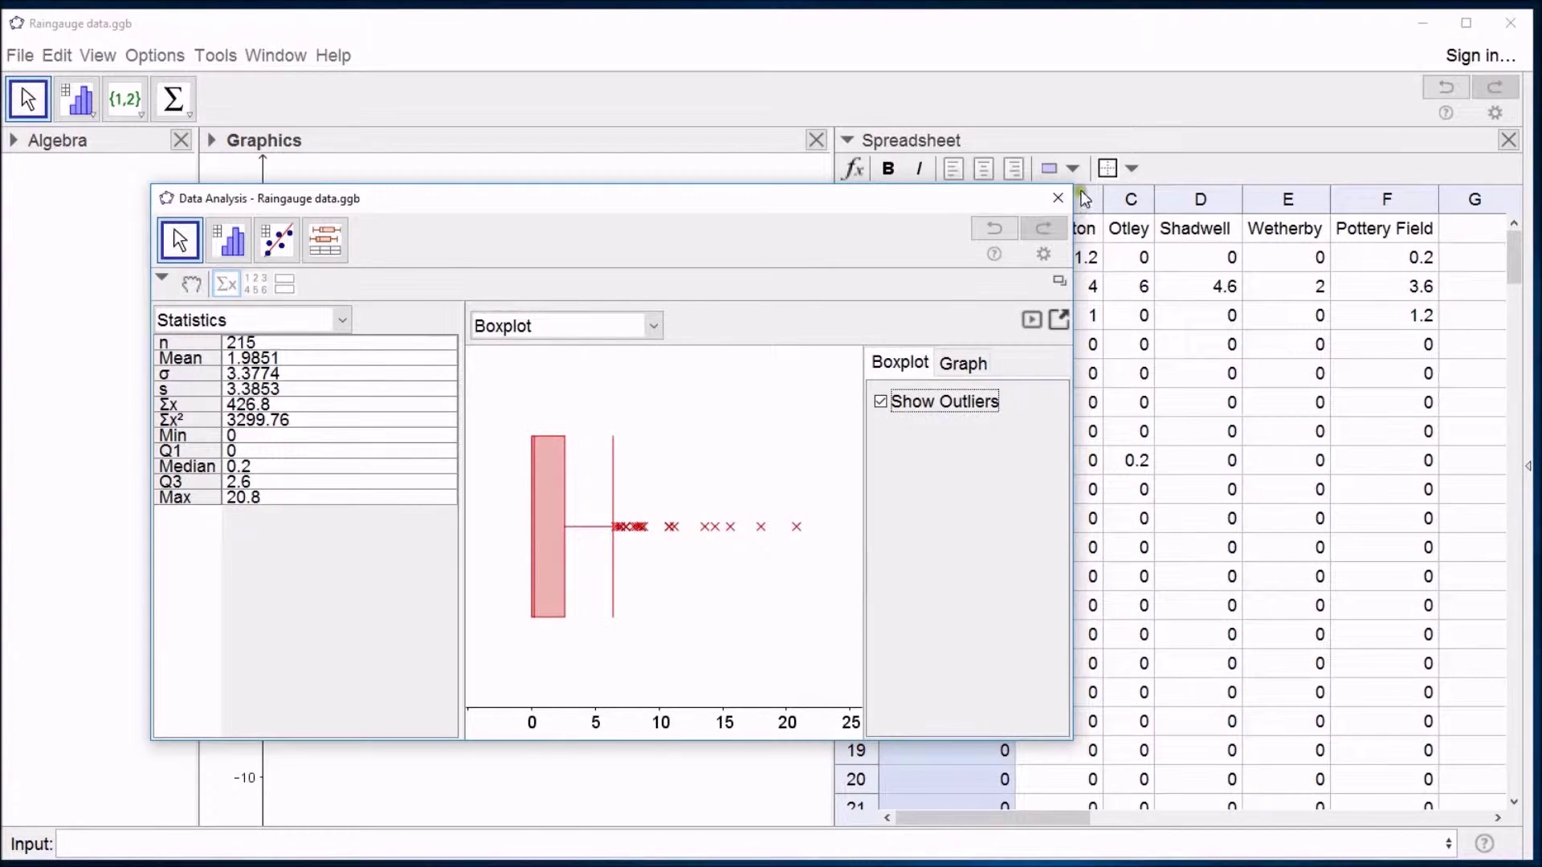
Close the one-variable analysis and select the six station columns A to F.
click(1060, 196)
click(1068, 329)
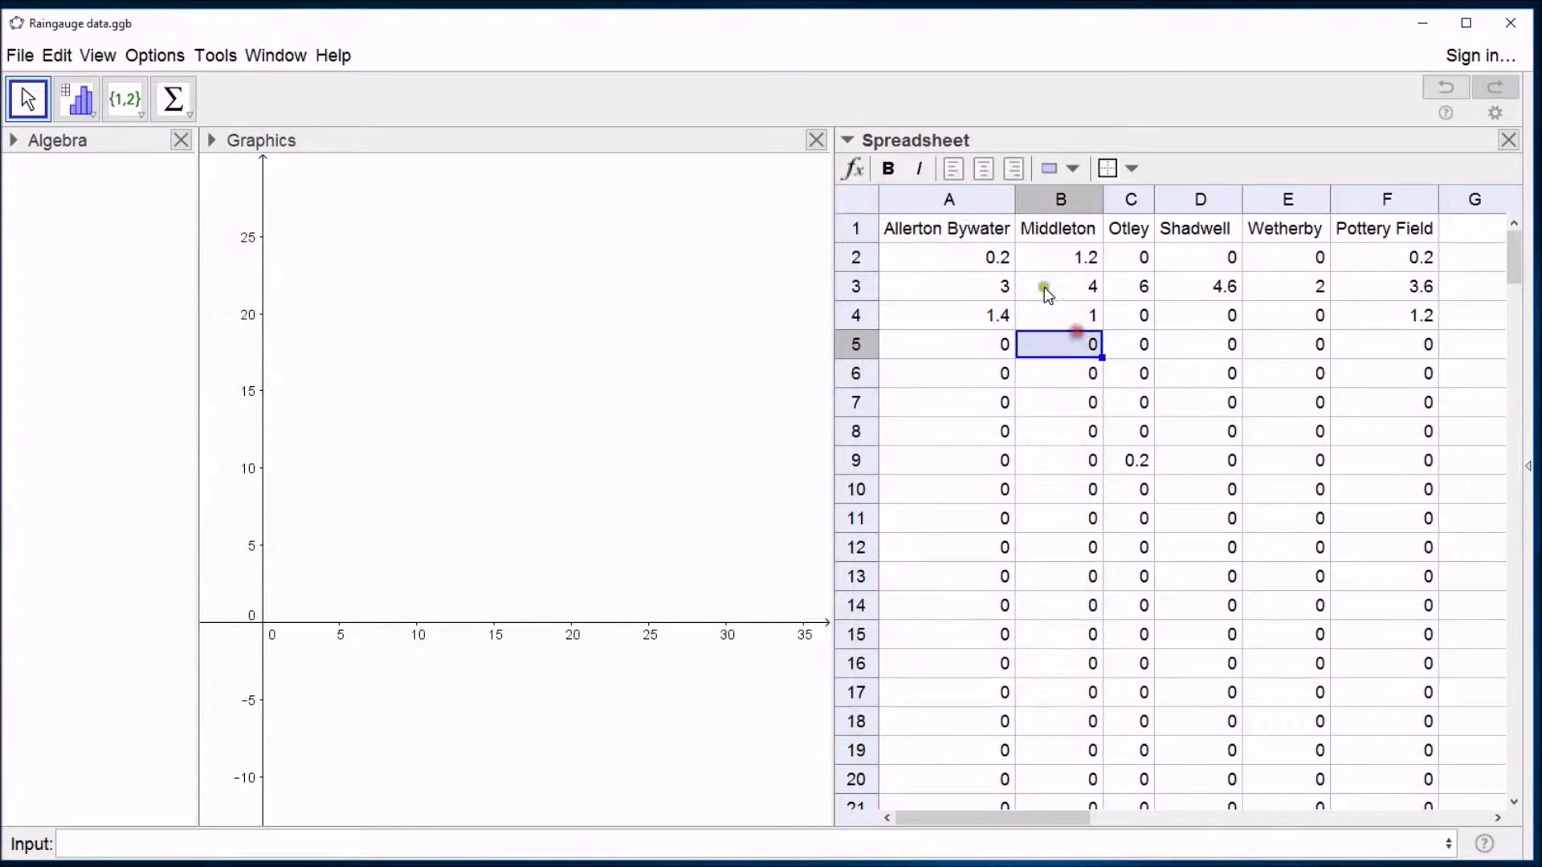
drag(903, 195, 1368, 203)
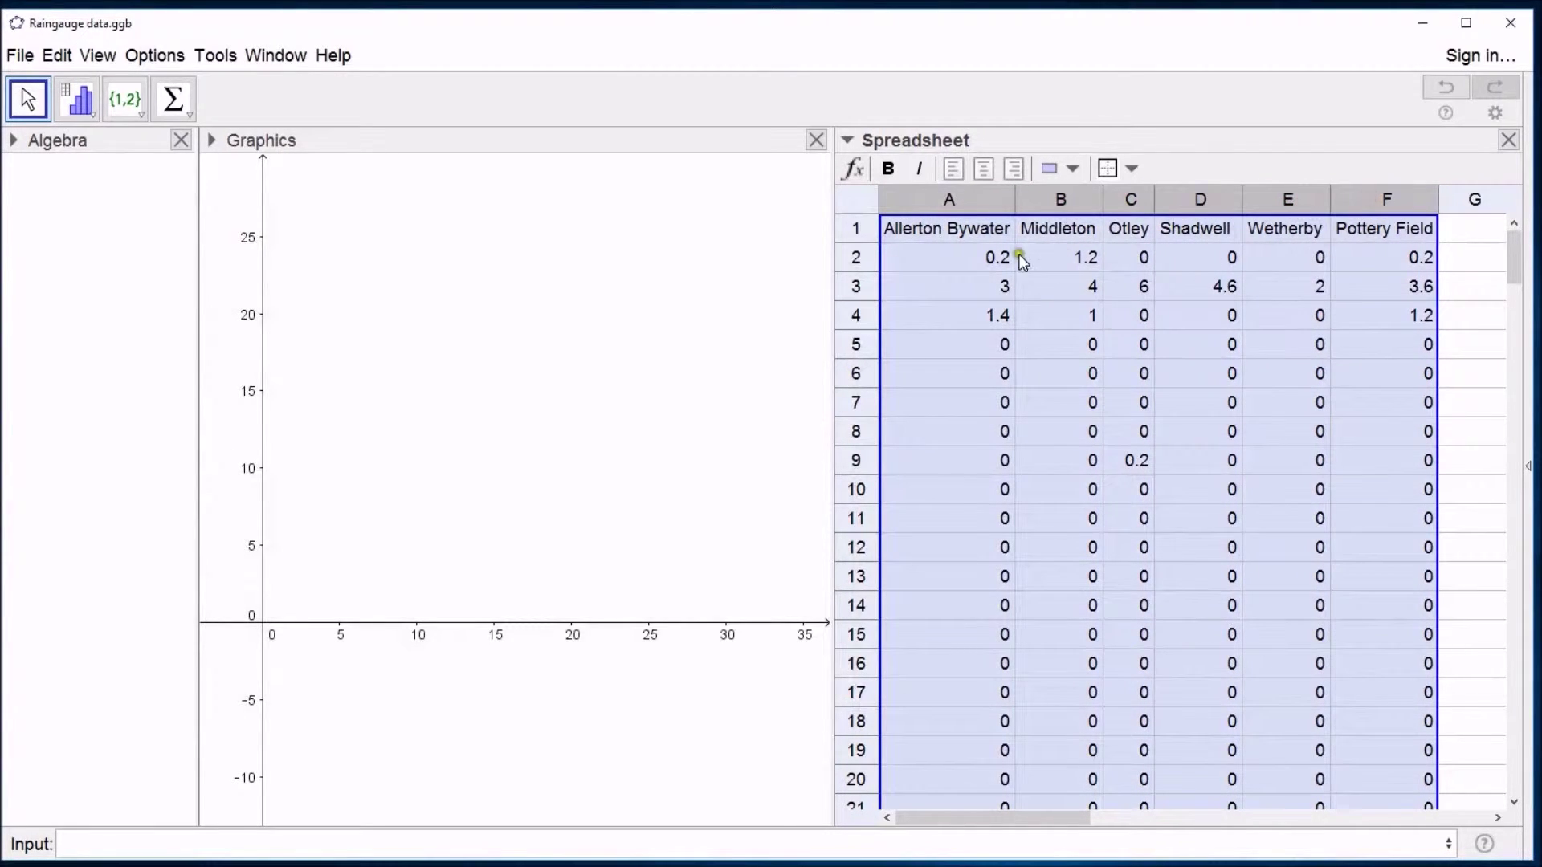
click(970, 196)
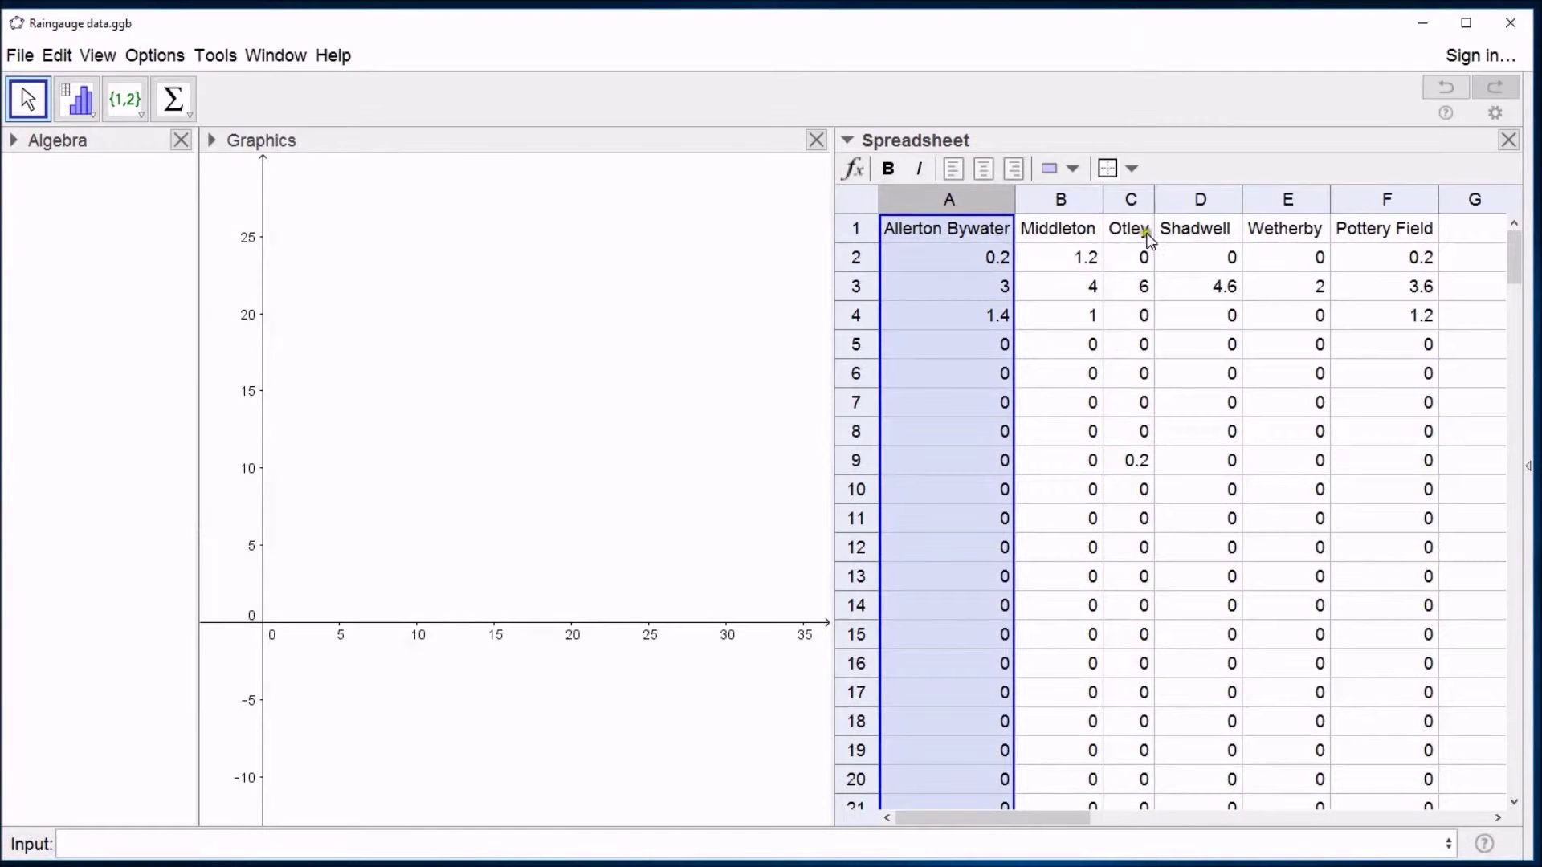
ctrl+click(1091, 196)
ctrl+click(1134, 196)
ctrl+click(1226, 197)
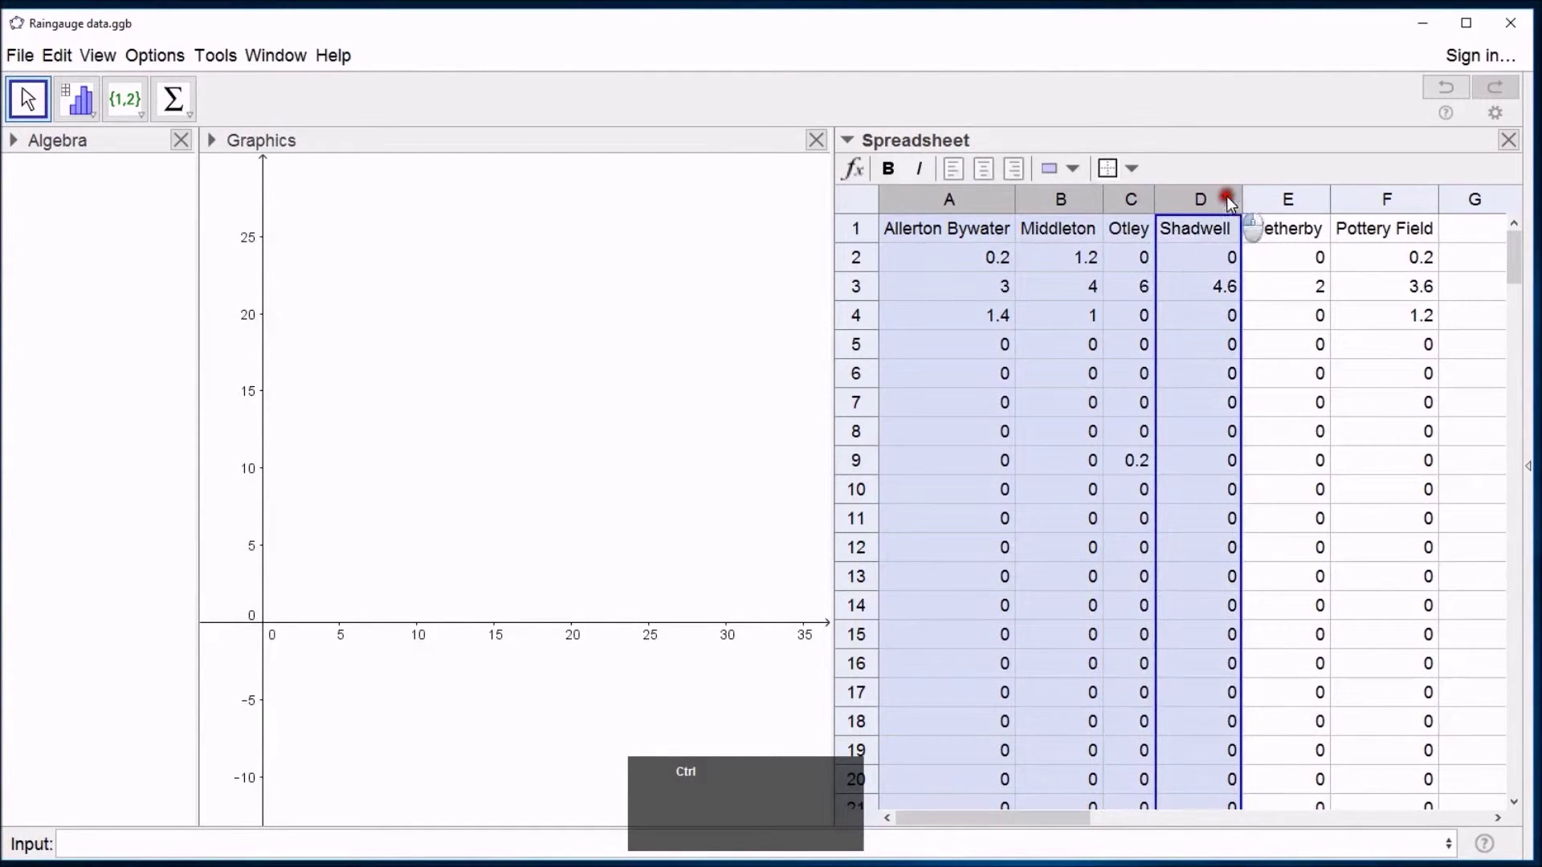
ctrl+click(1310, 199)
ctrl+click(1363, 199)
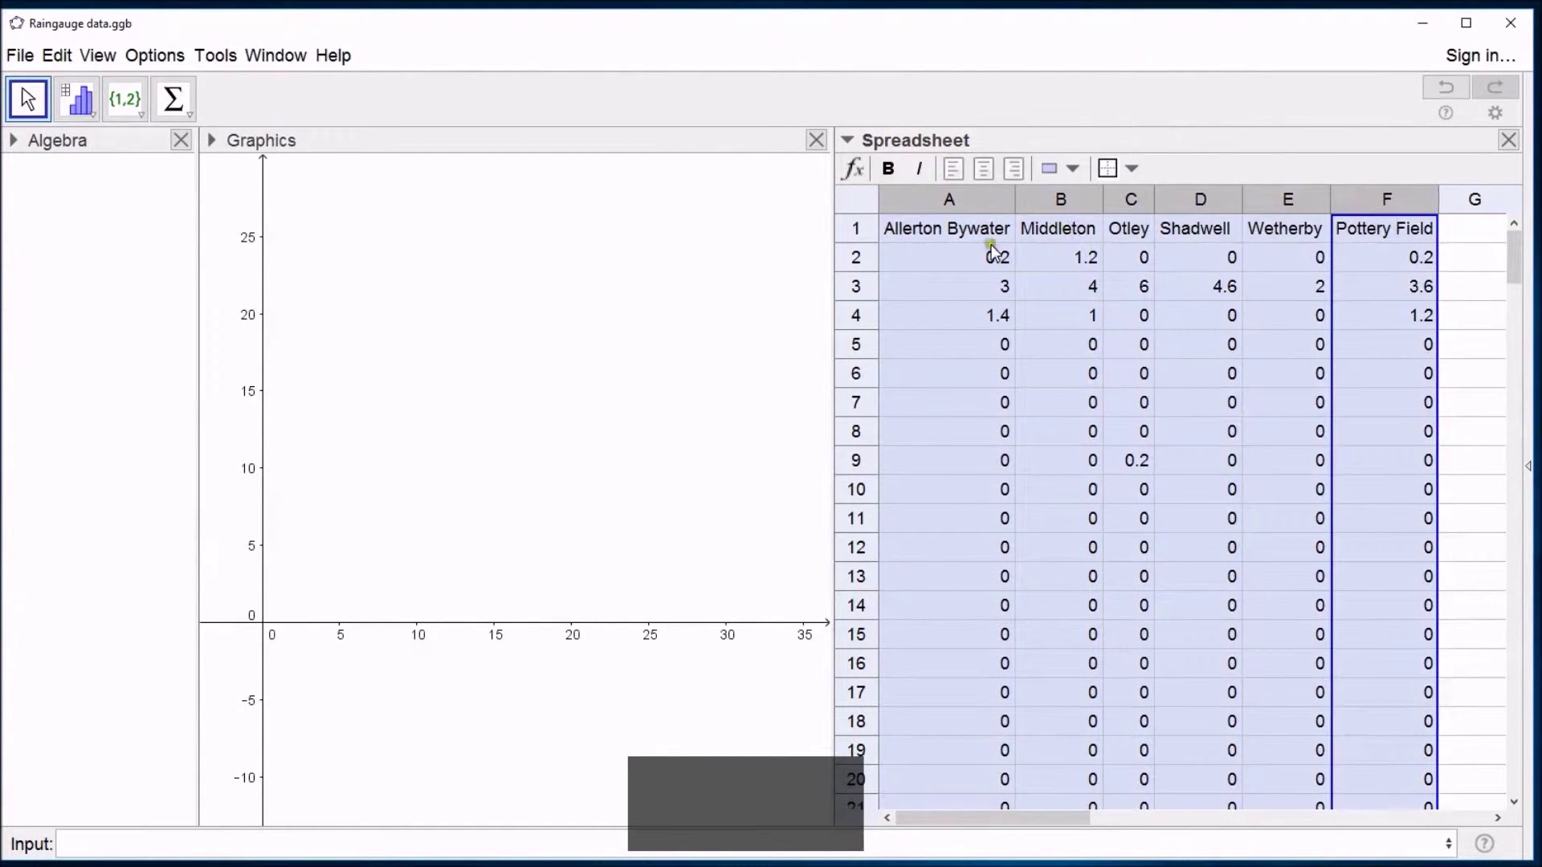
Reselect columns A through F as a single range and bring up the analysis types list.
click(993, 202)
ctrl+click(1210, 201)
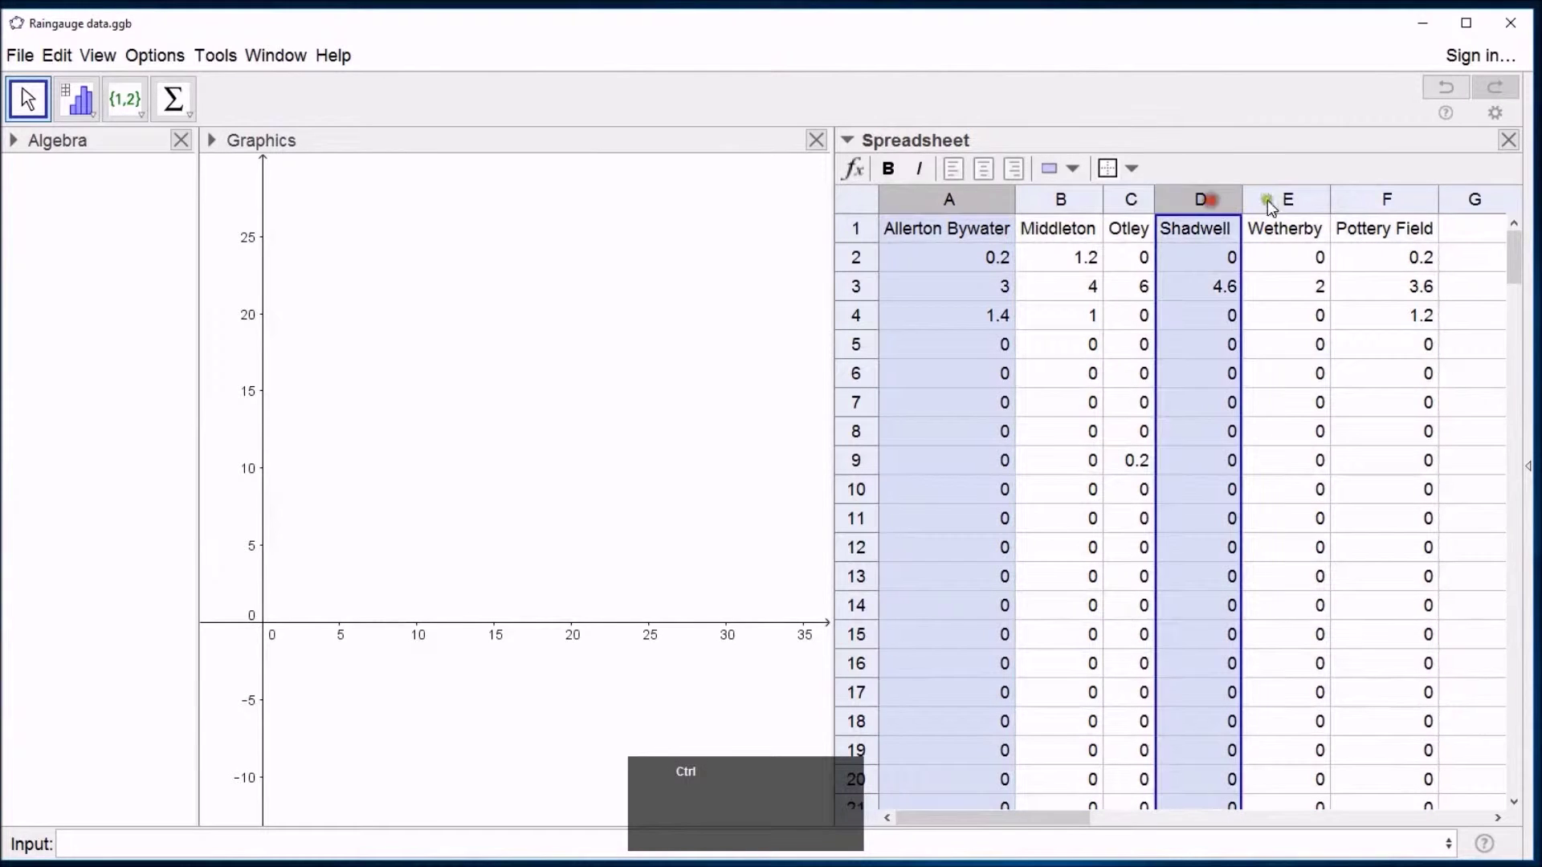
ctrl+click(1413, 200)
click(1080, 289)
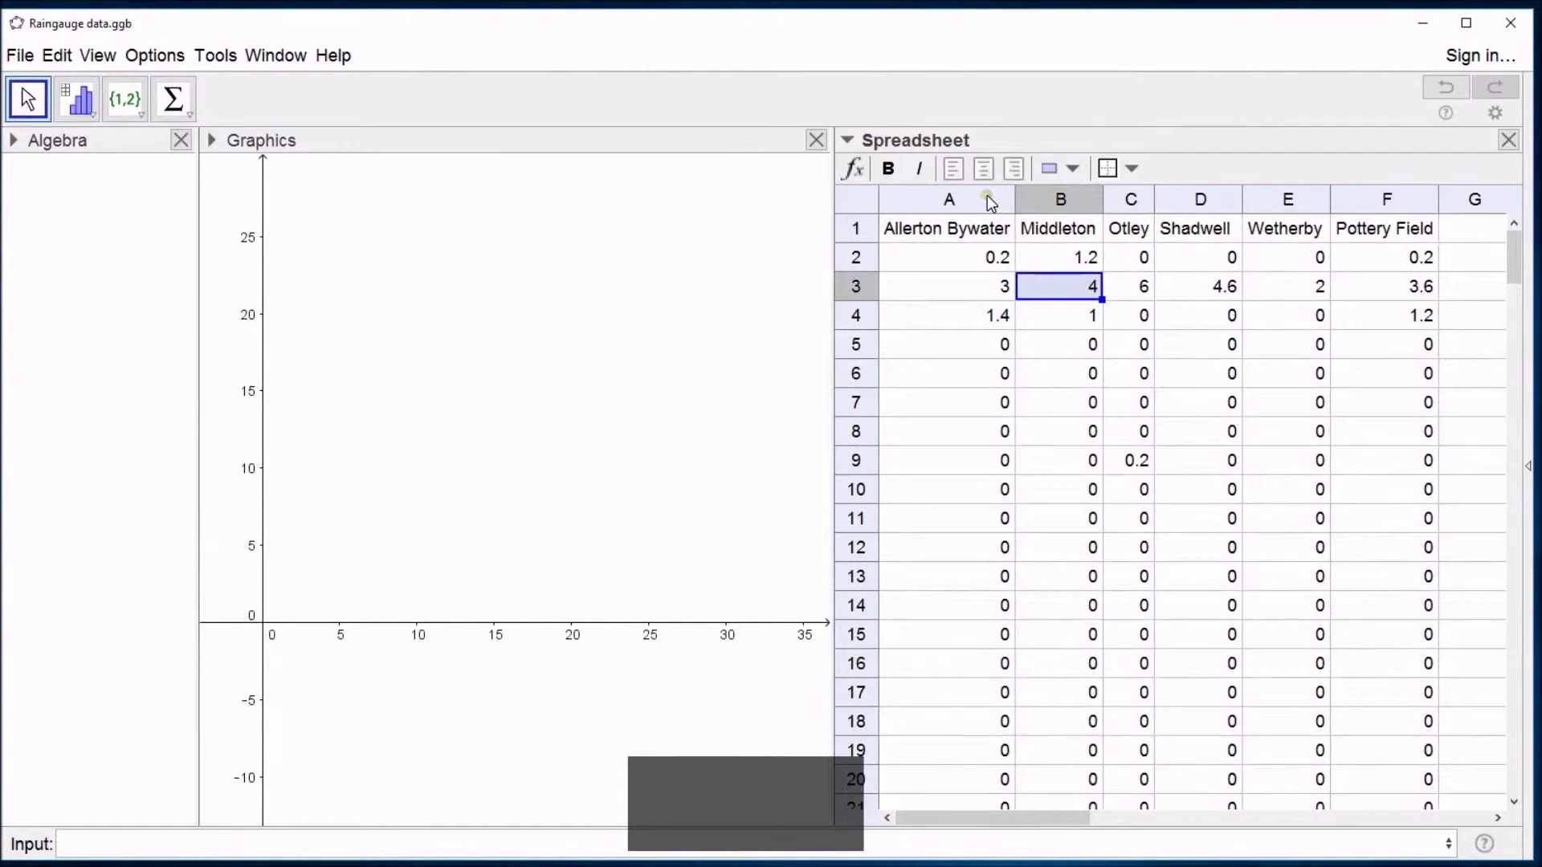
click(990, 200)
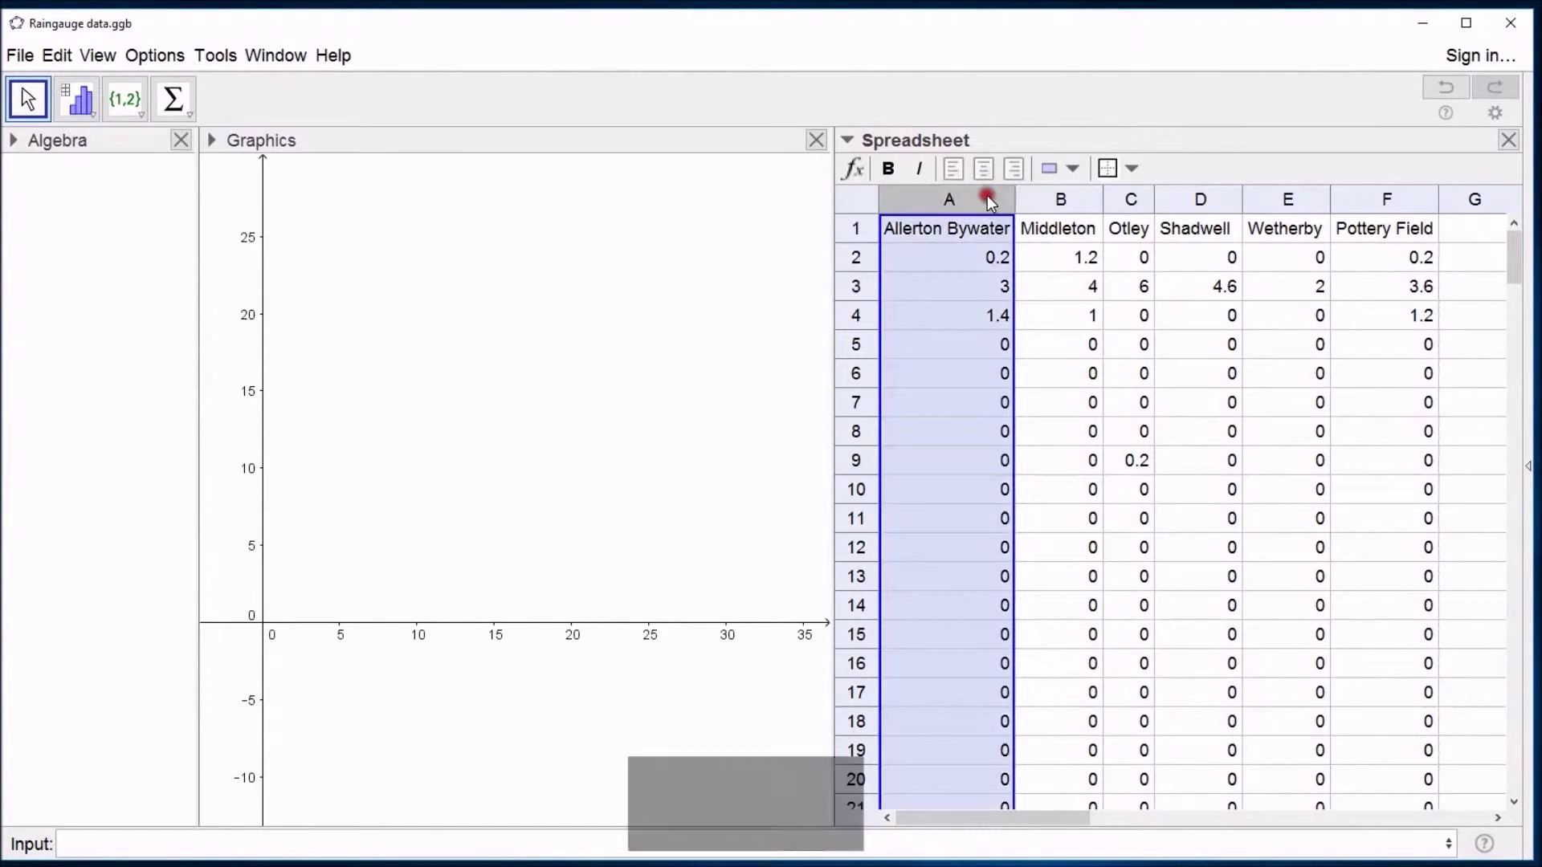
shift+click(1419, 200)
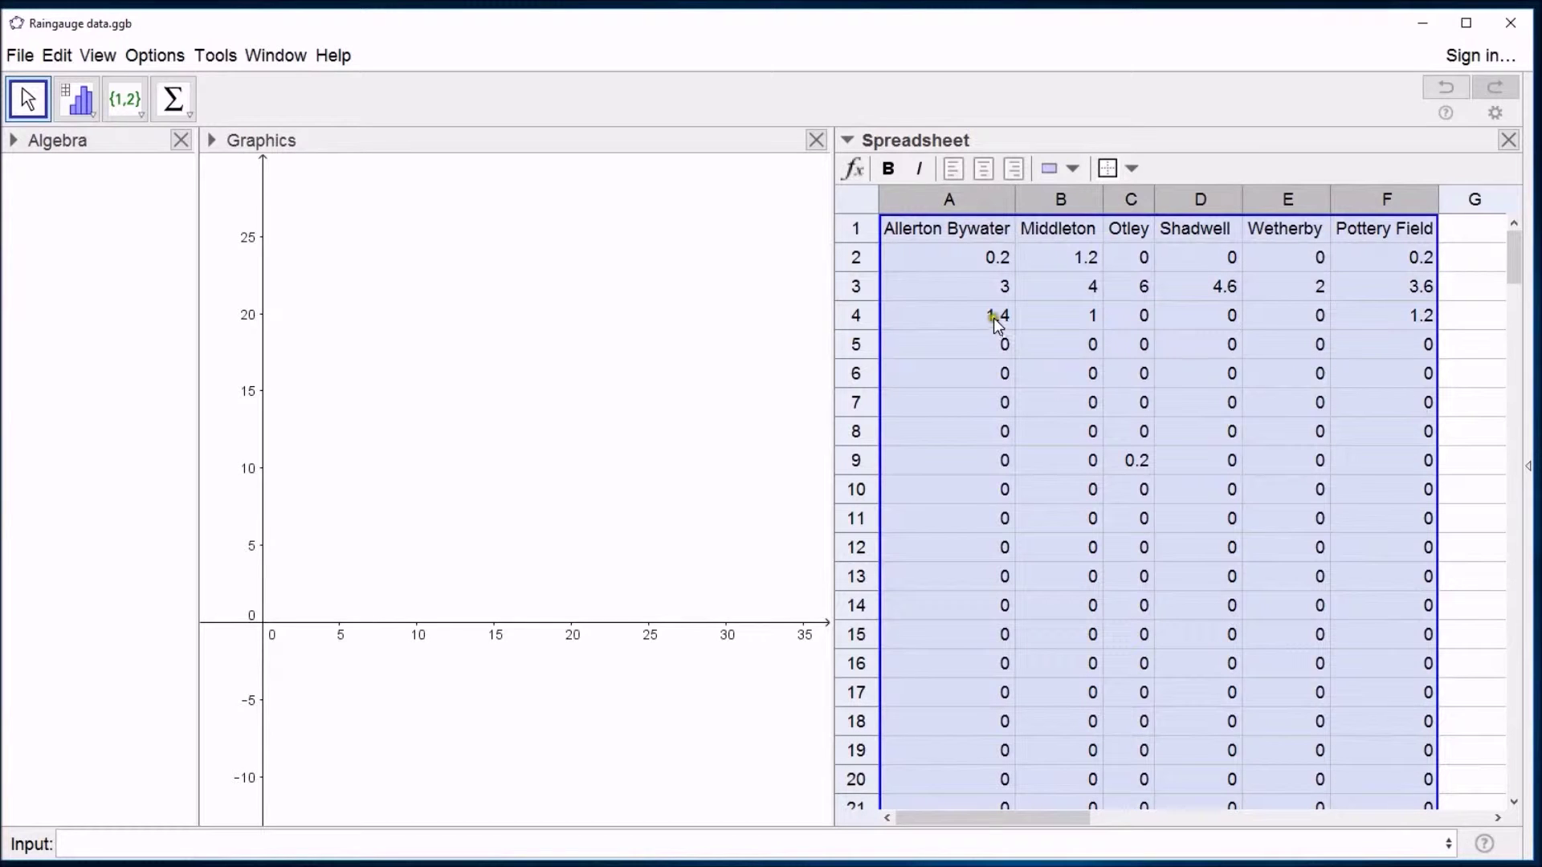
click(93, 112)
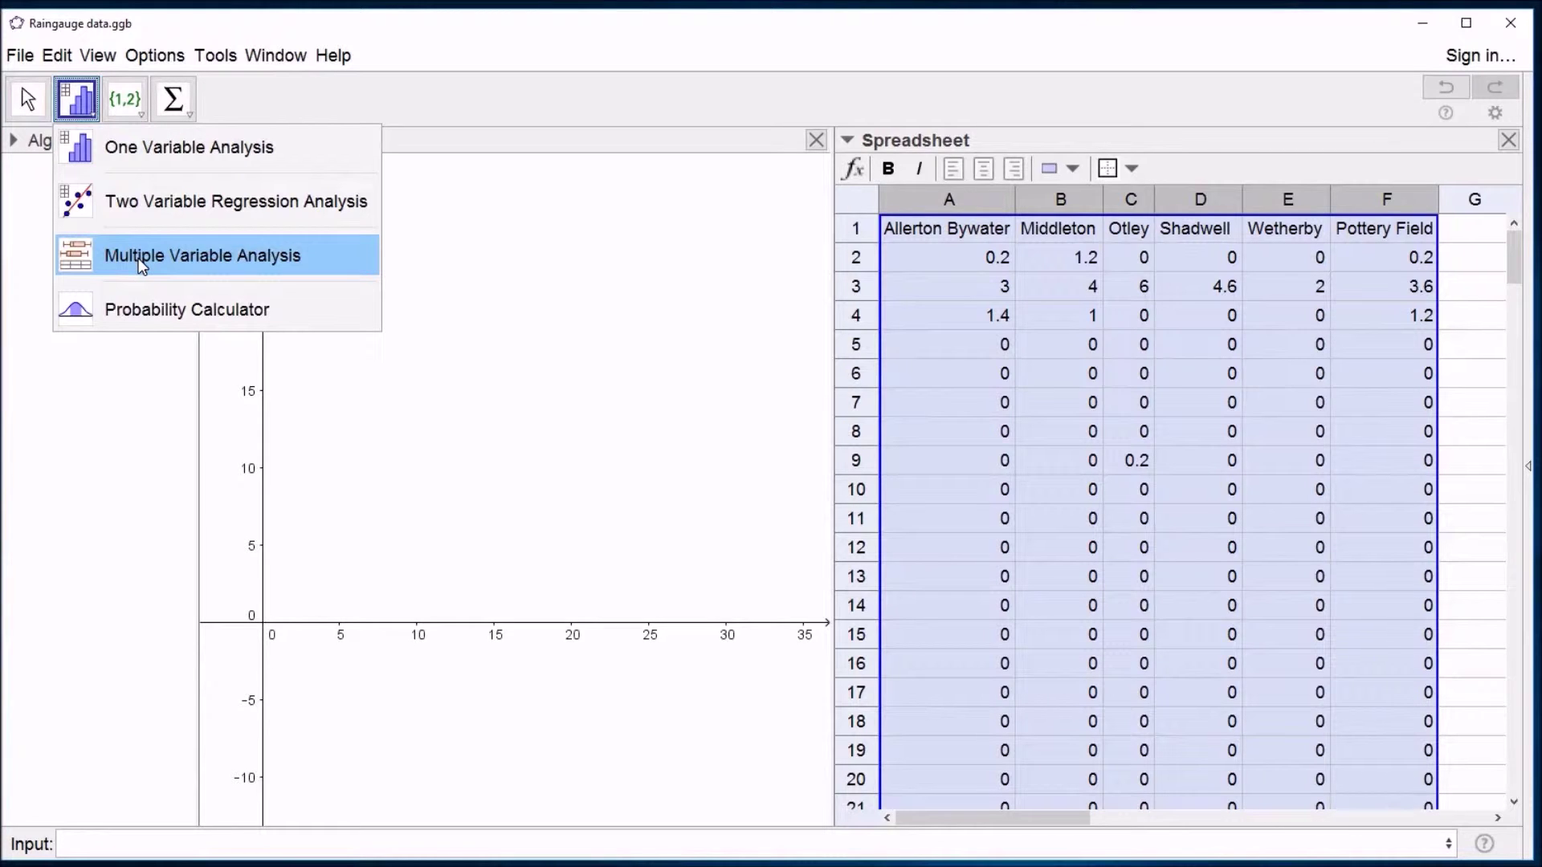
Run Multiple Variable Analysis on columns A–F, using the column headers as station titles.
click(95, 258)
click(83, 252)
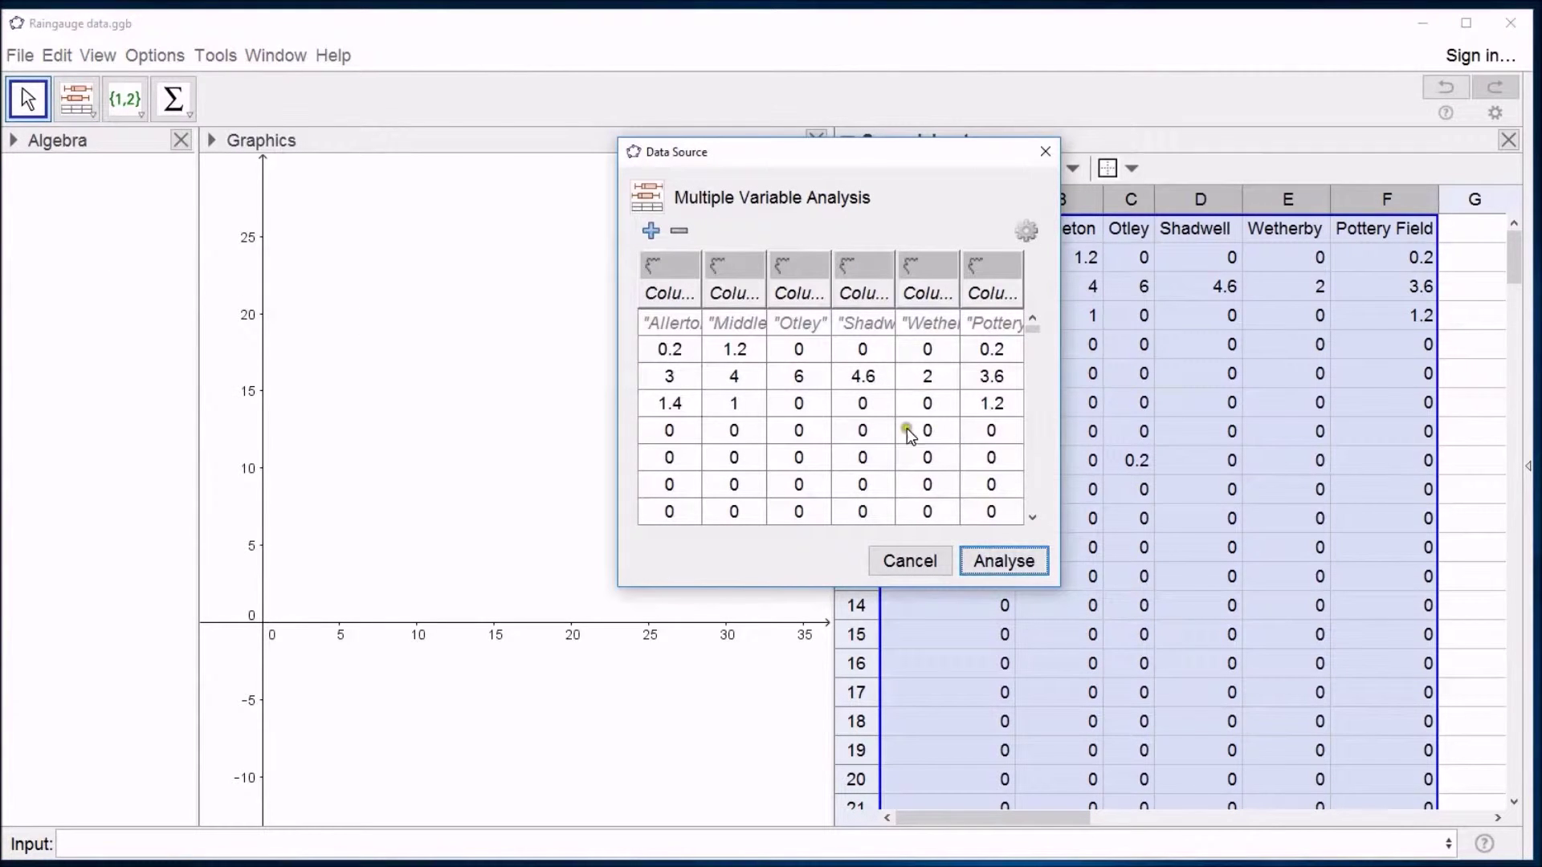
click(958, 430)
click(1027, 232)
click(1069, 272)
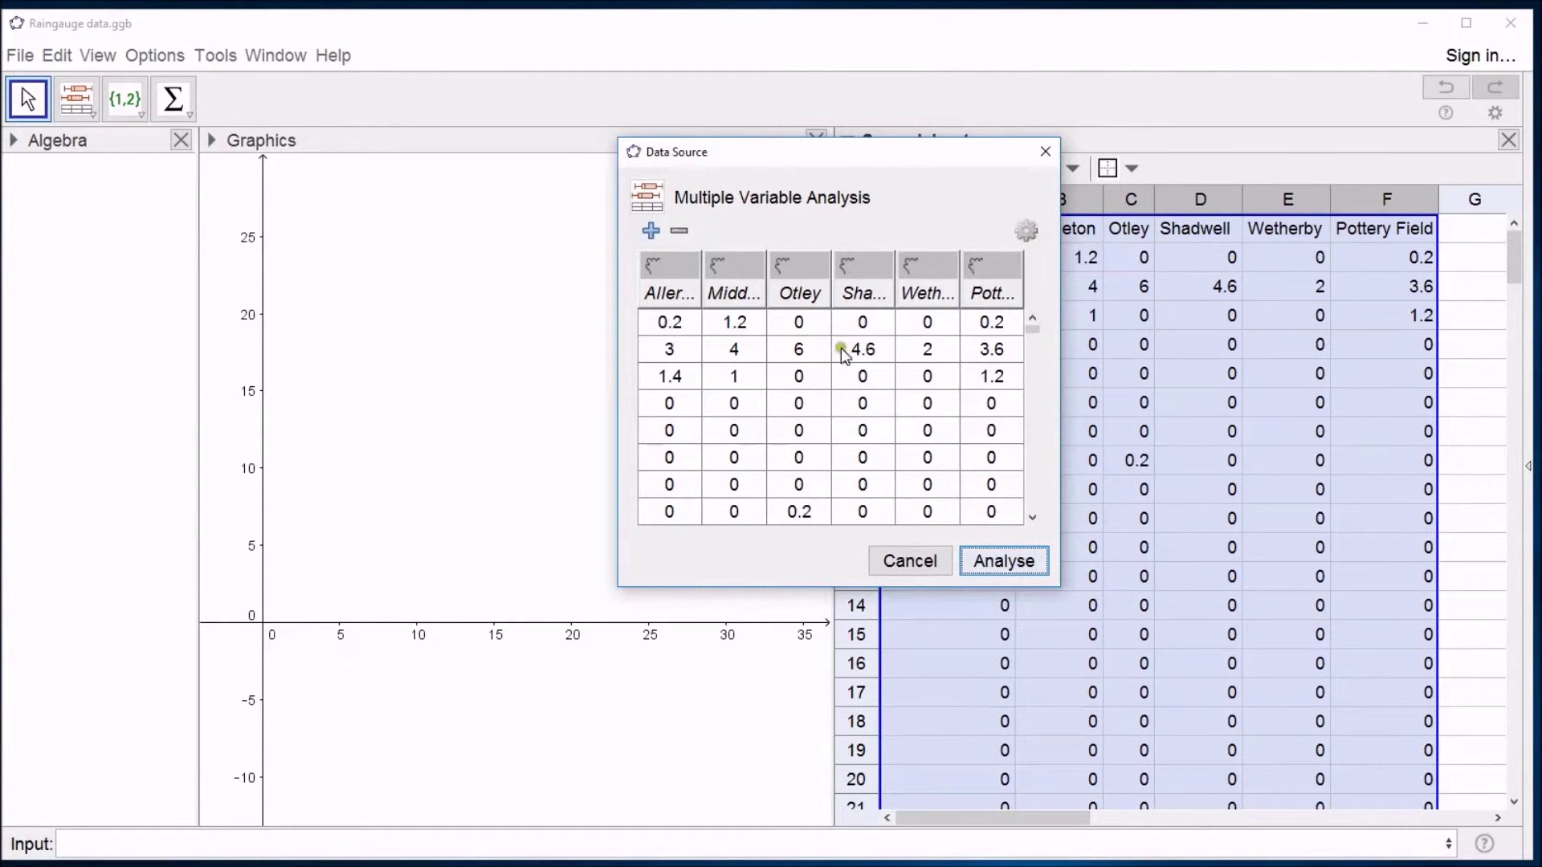
click(1004, 561)
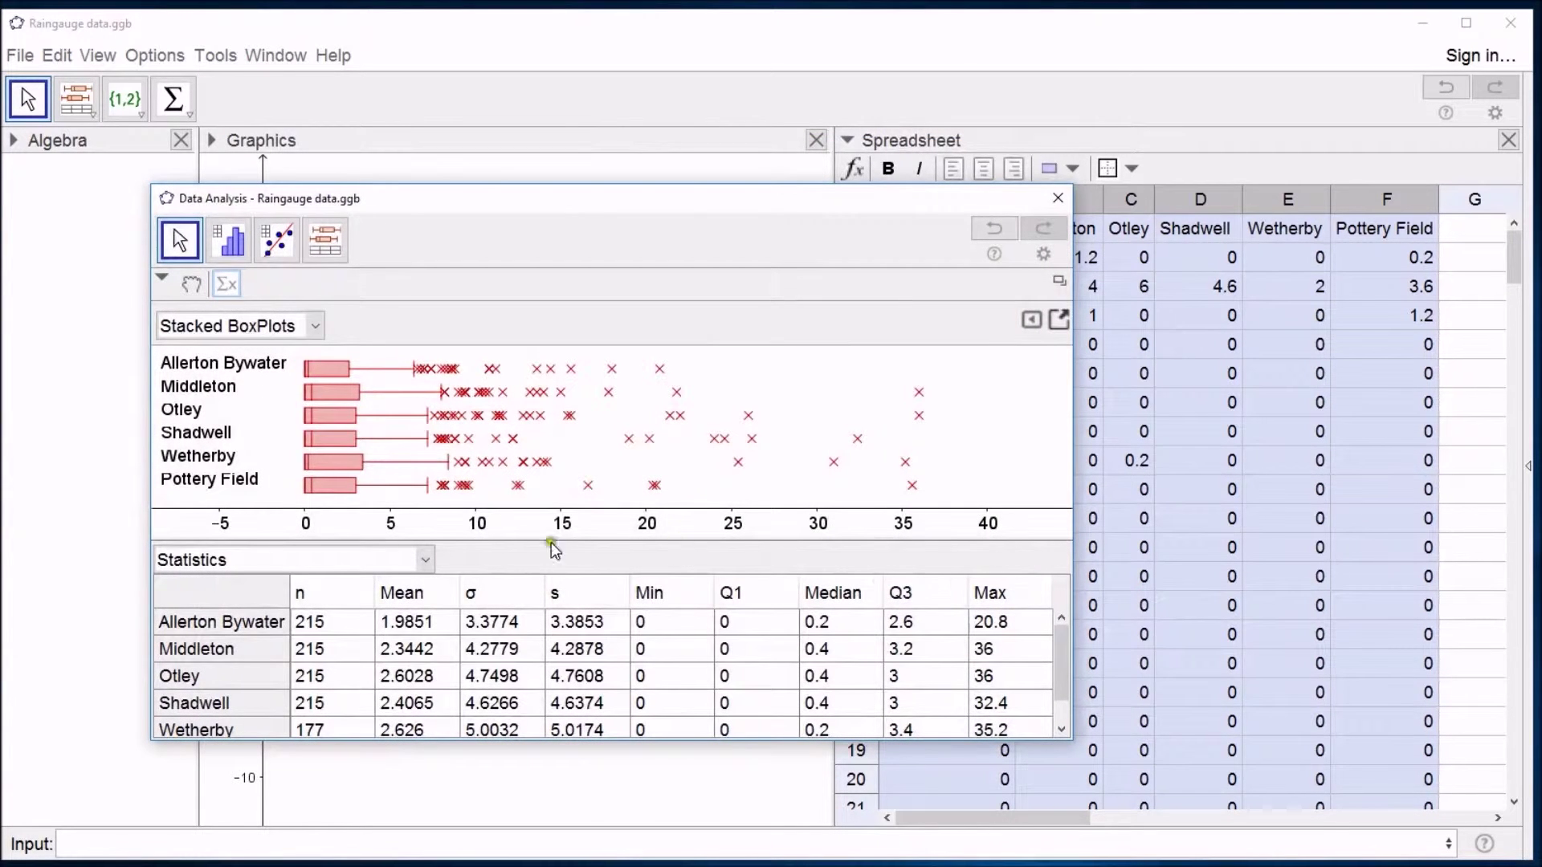
Resize and reposition the Data Analysis window so all six stations' statistics show, including Wetherby's n 177.
click(227, 286)
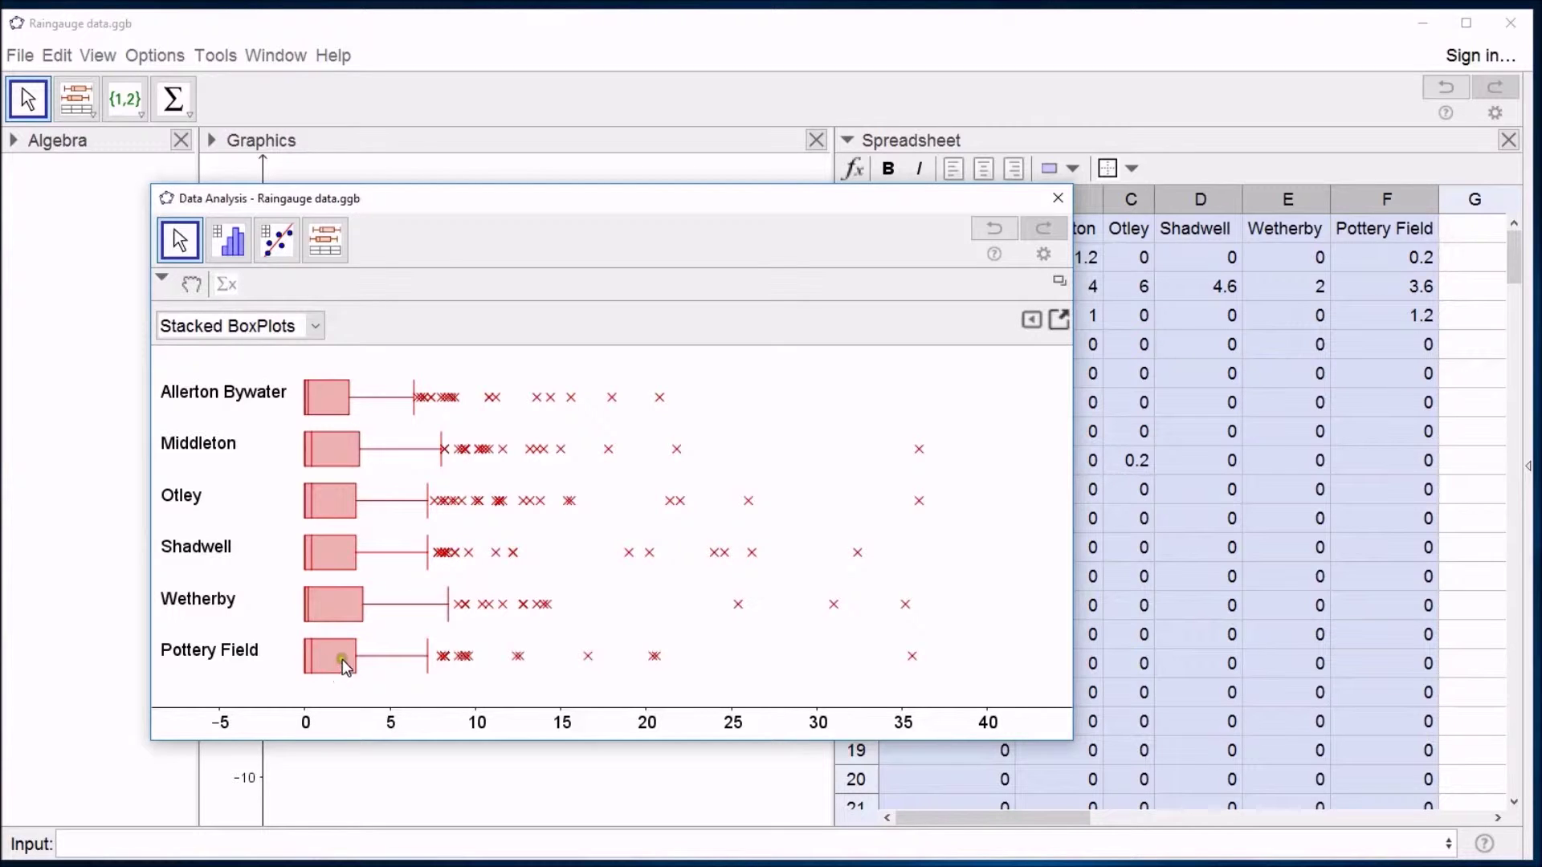
click(225, 285)
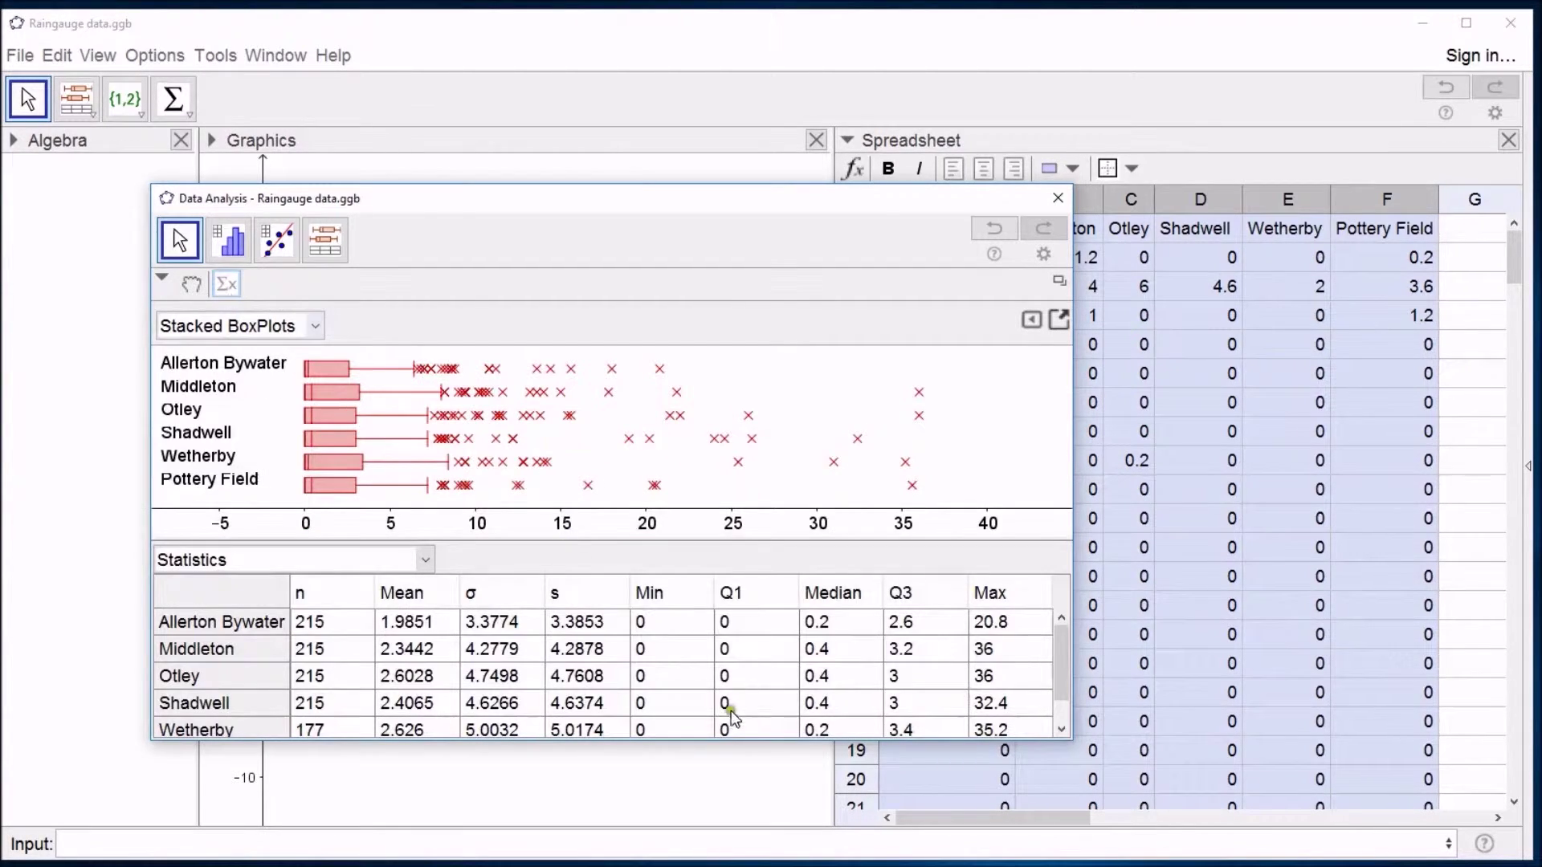
drag(712, 745, 723, 850)
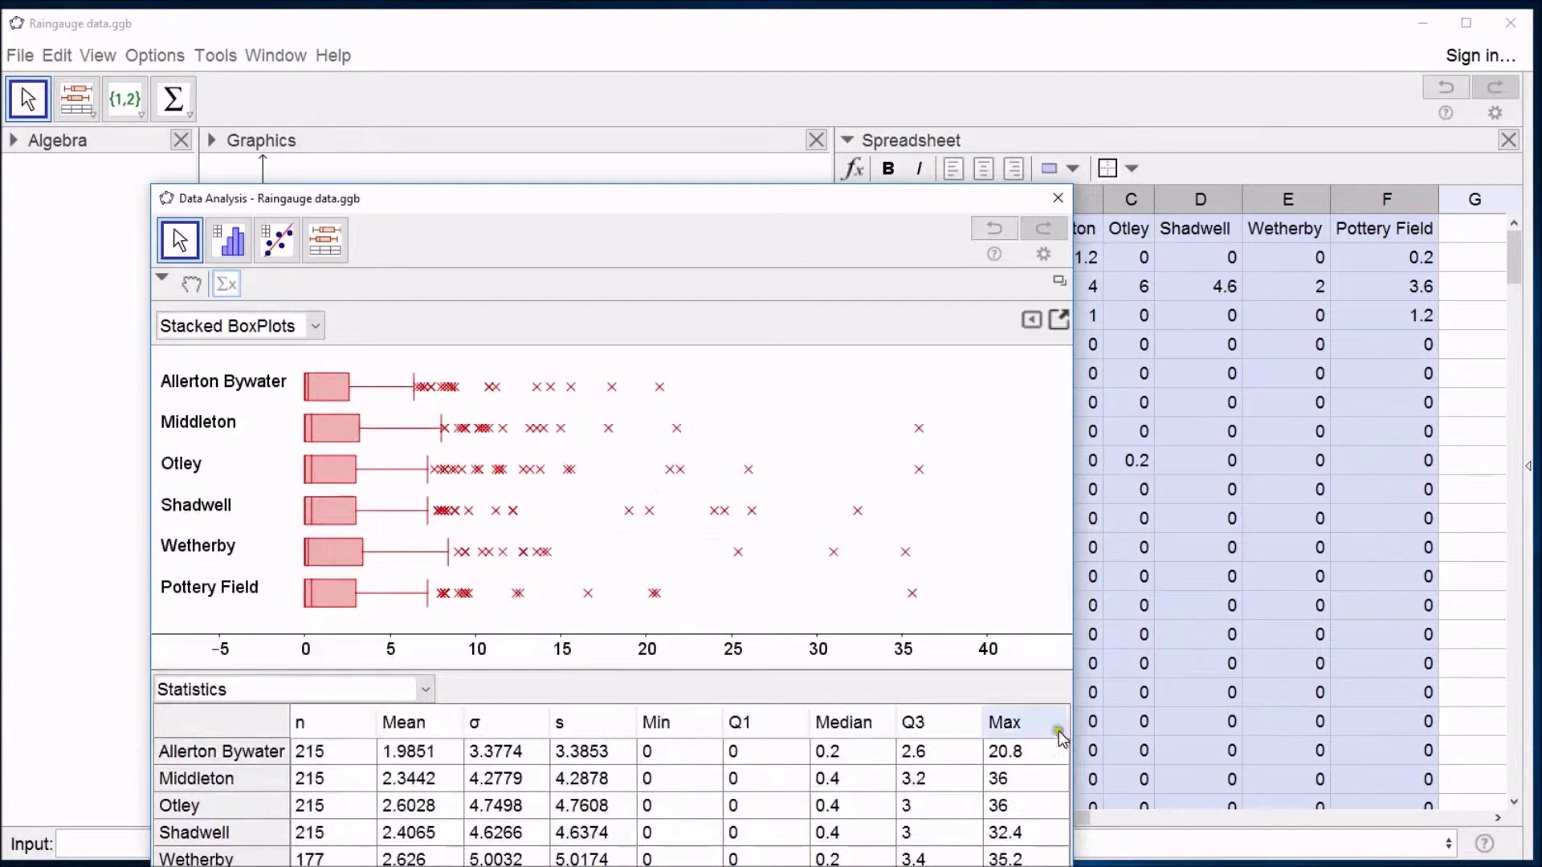
drag(1074, 615, 1144, 618)
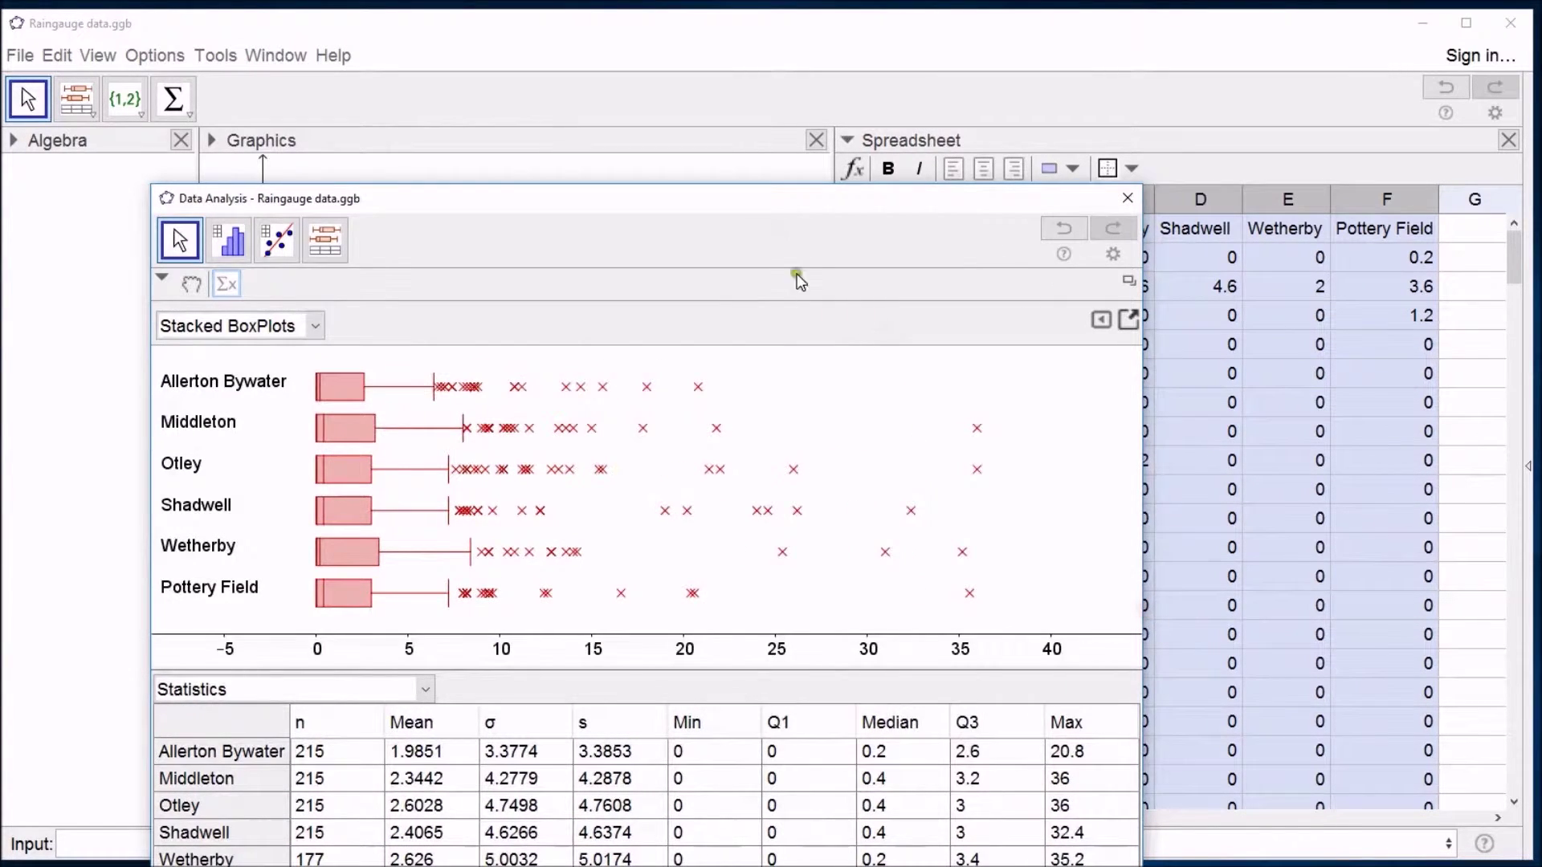
drag(757, 198, 756, 113)
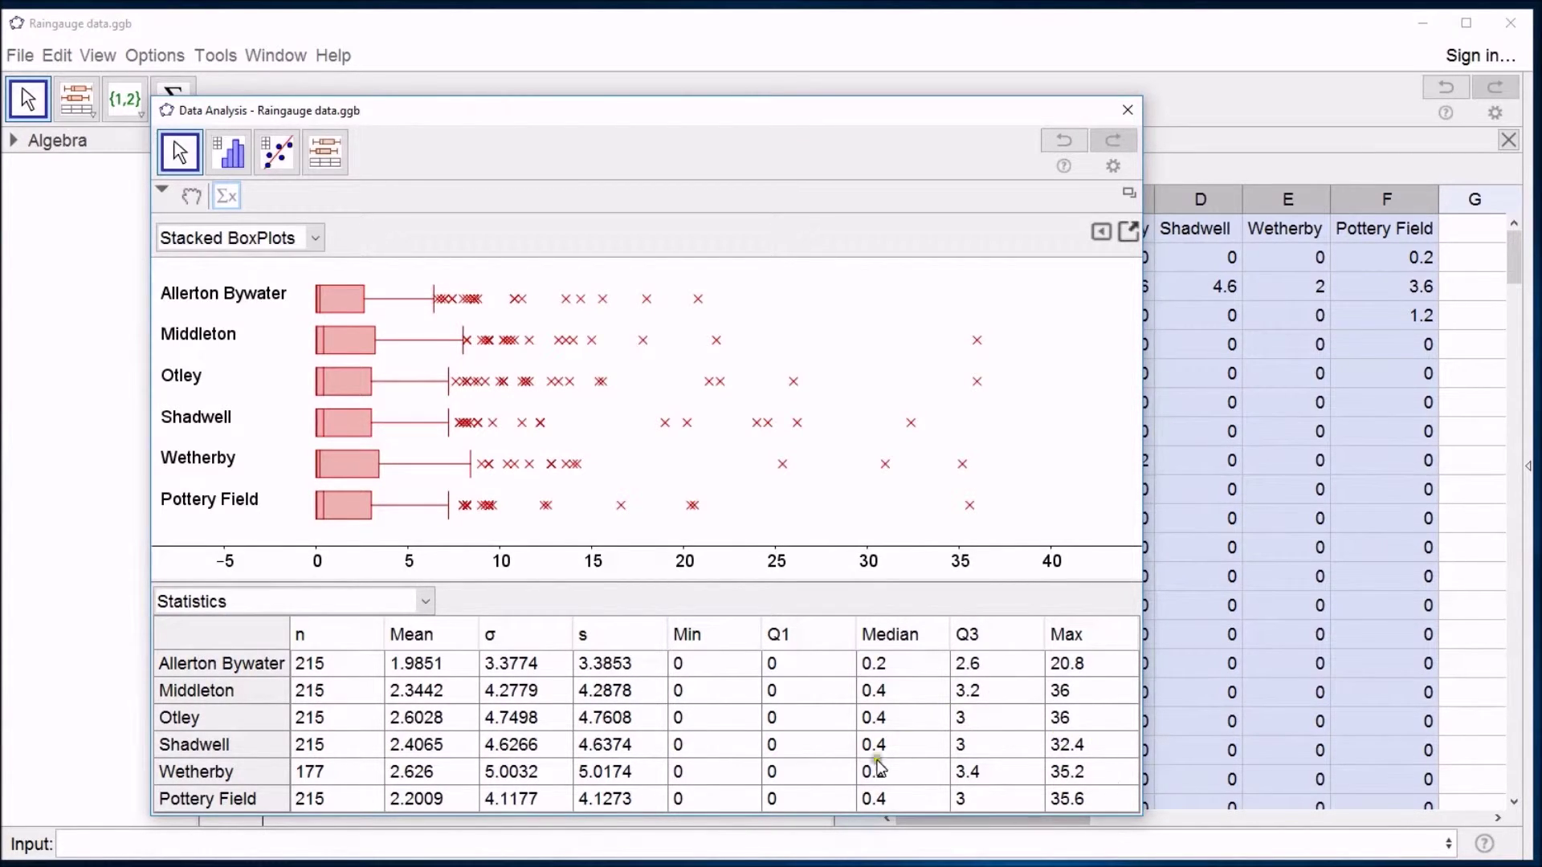
click(321, 772)
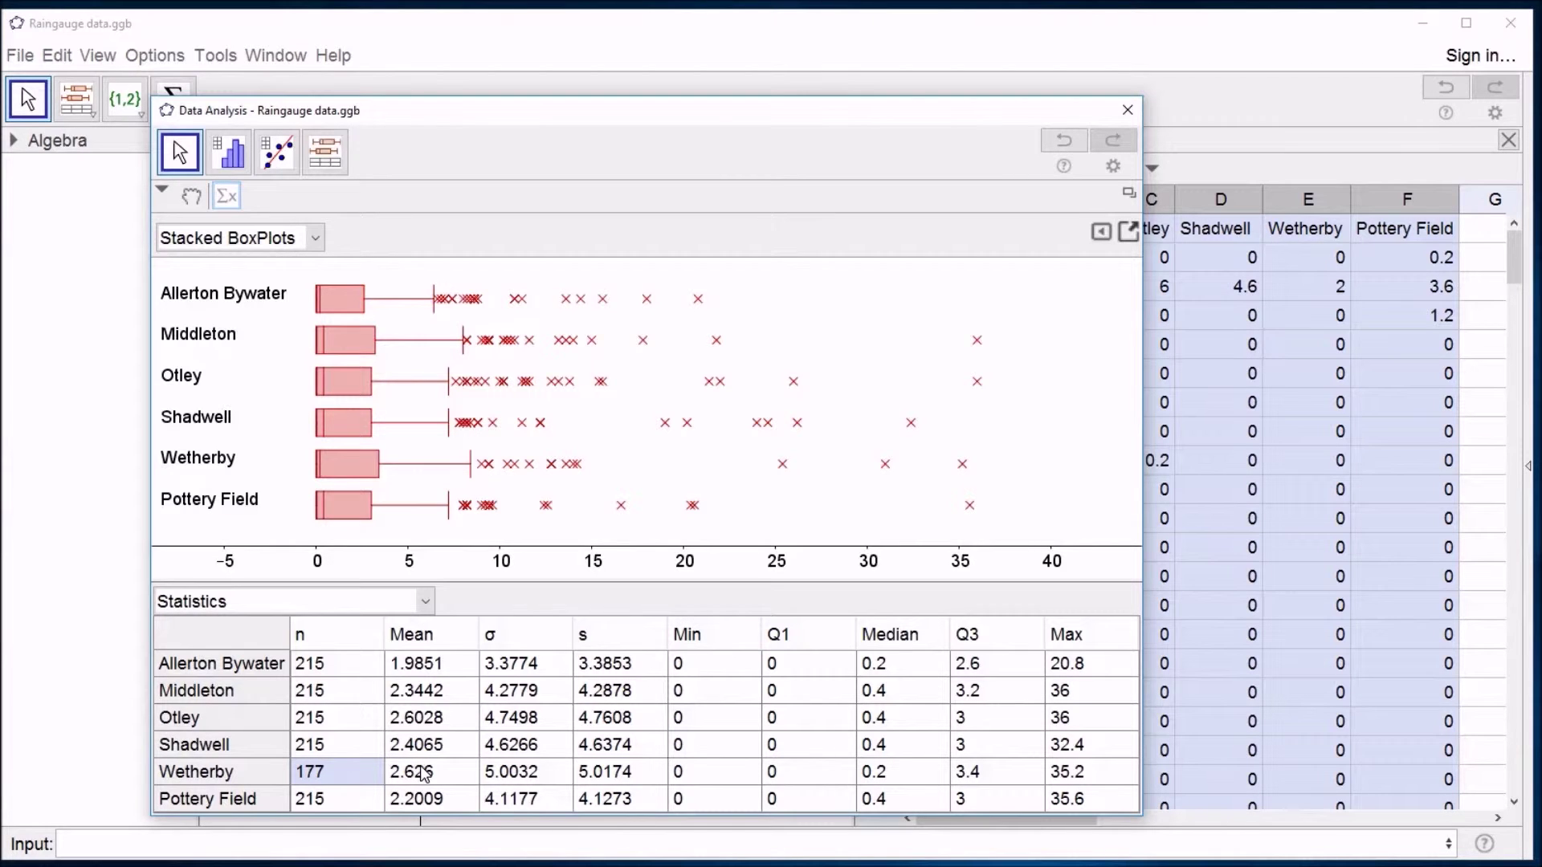
click(1277, 405)
drag(1001, 118, 866, 126)
click(1411, 369)
scroll(1293, 482, down, 10)
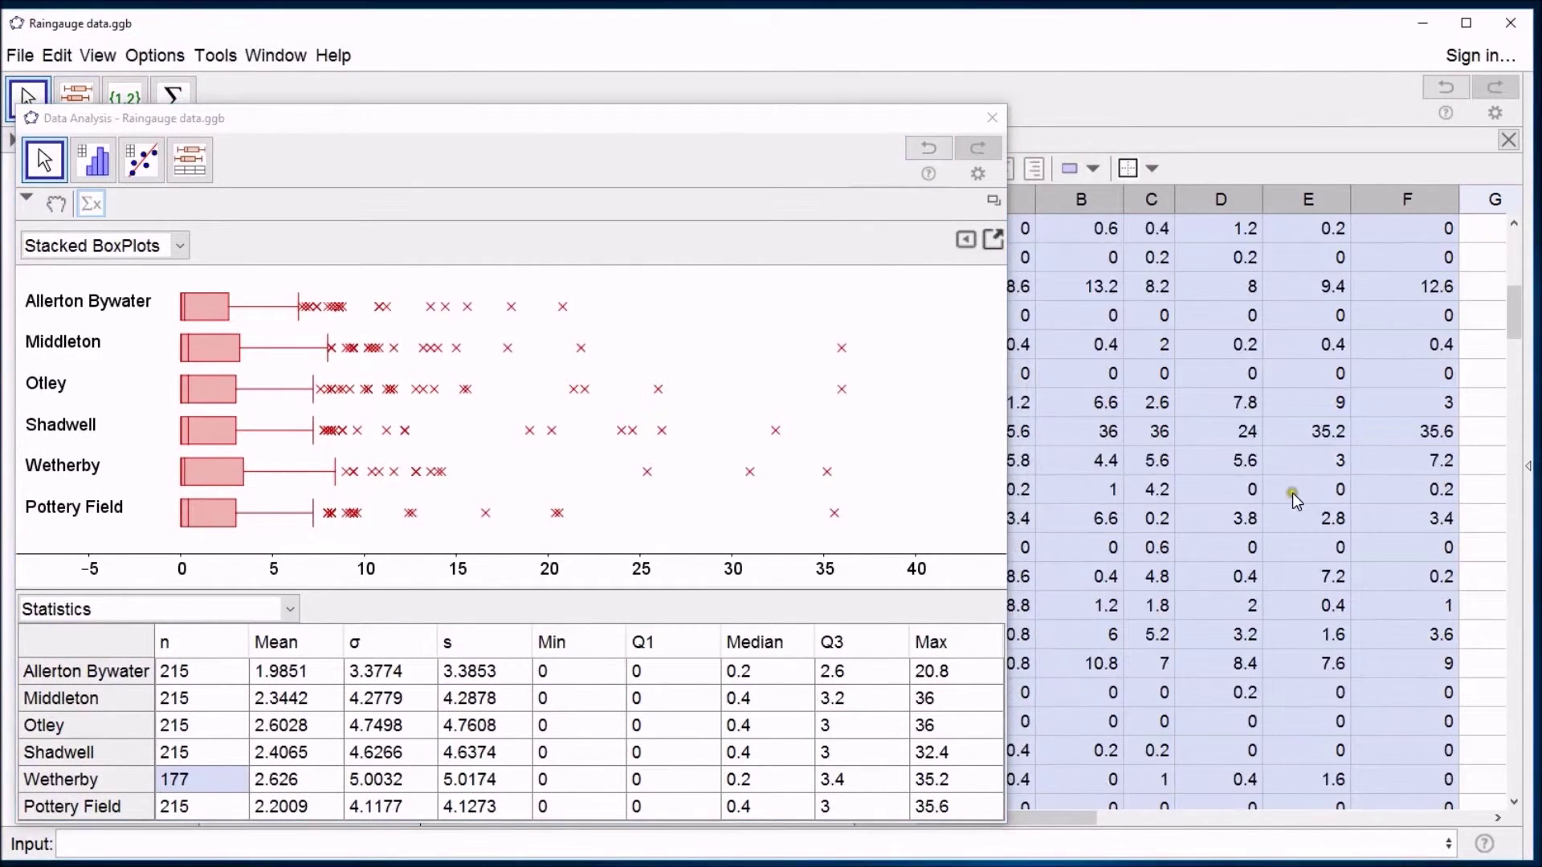
scroll(1293, 493, down, 20)
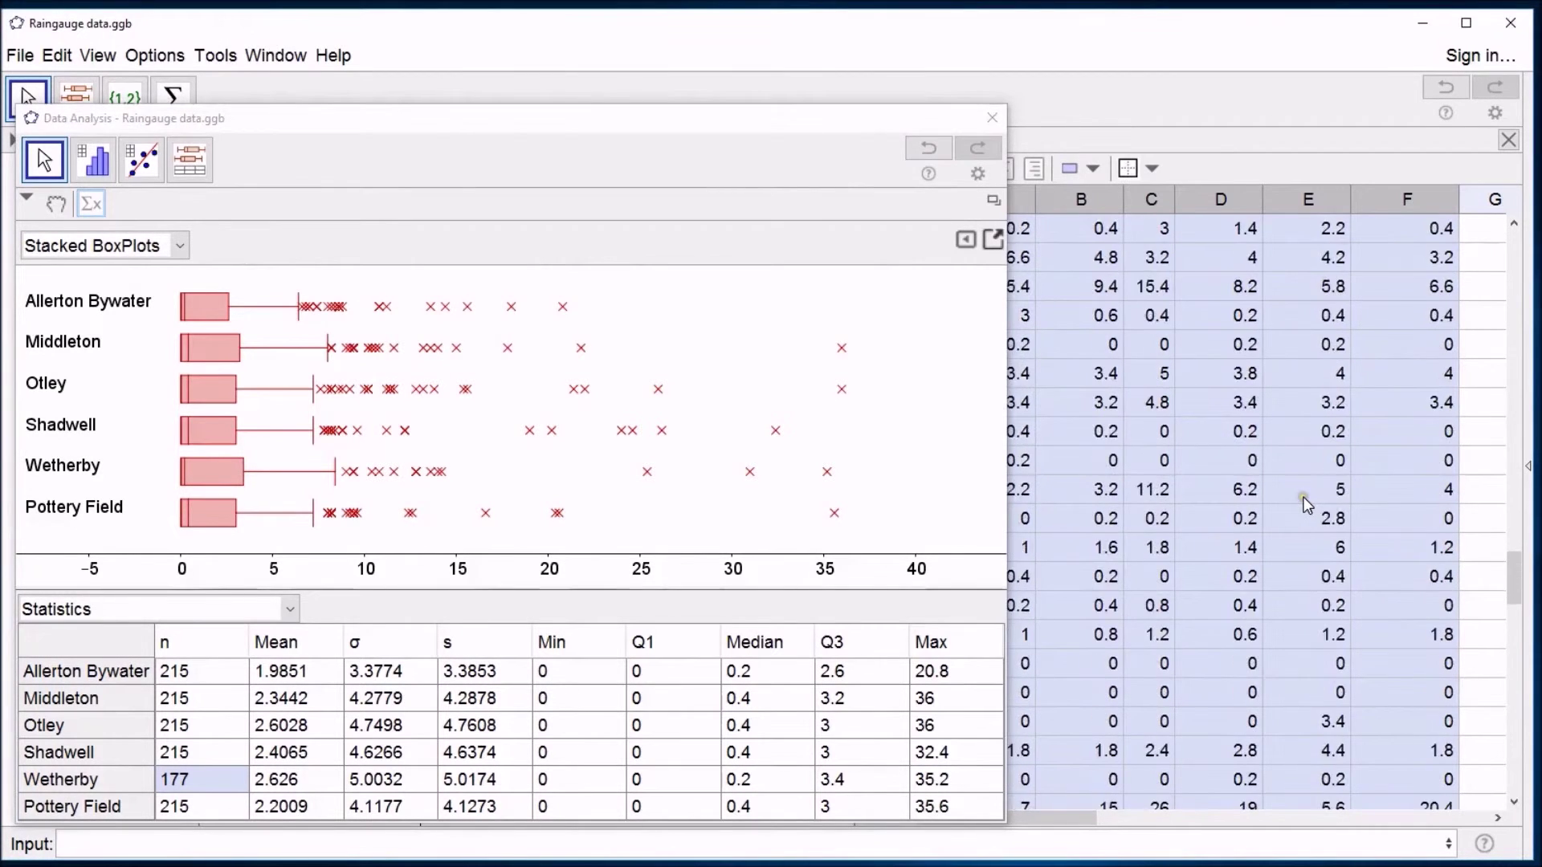
scroll(1304, 499, down, 3)
scroll(1307, 450, up, 1)
click(1311, 406)
click(1312, 347)
click(1310, 491)
click(1311, 665)
scroll(1323, 698, down, 5)
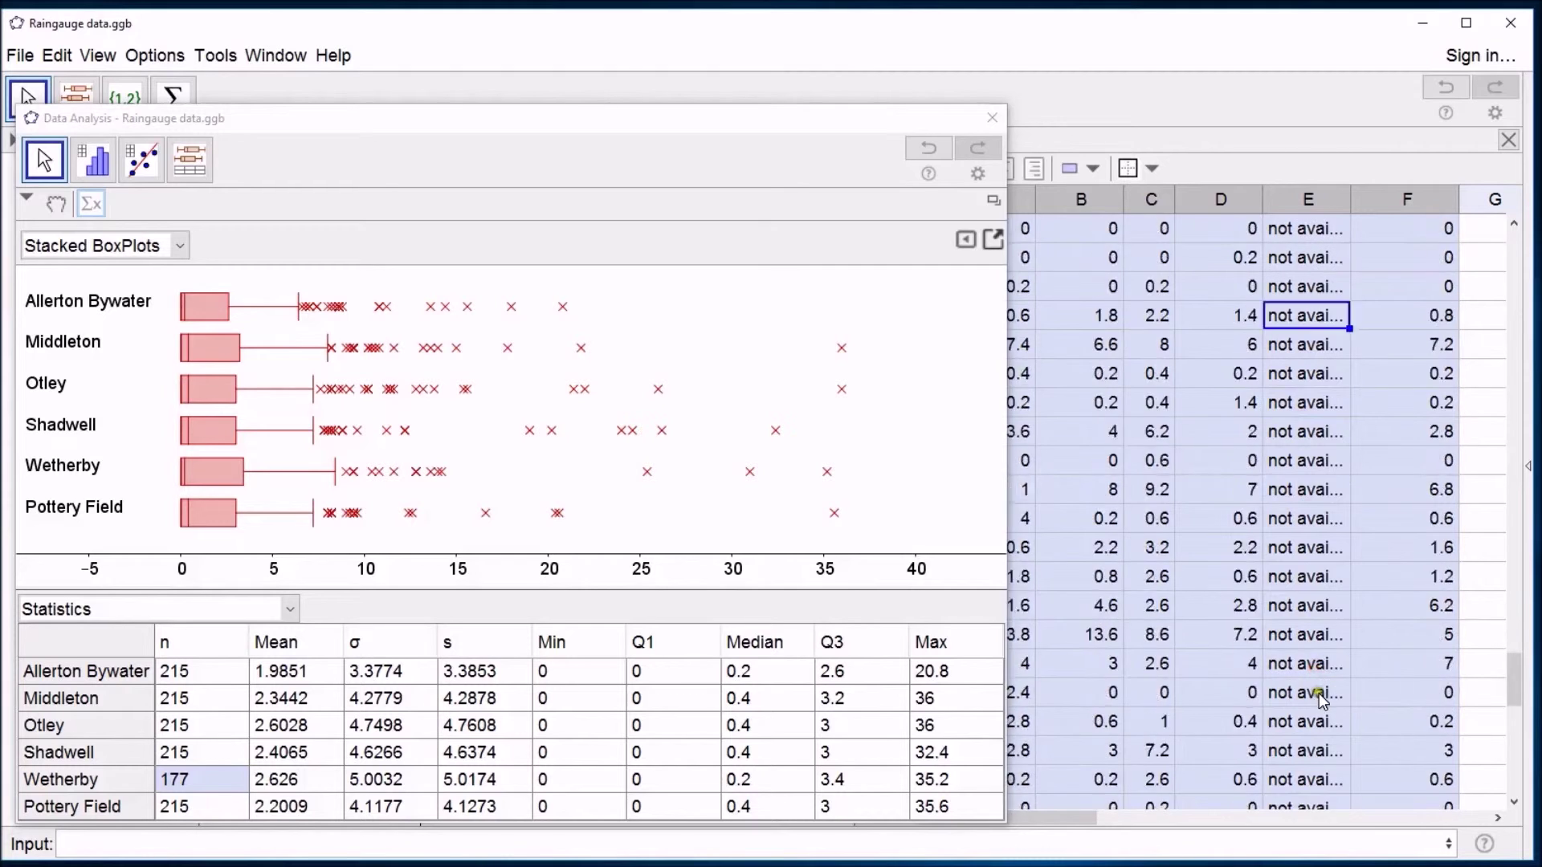
scroll(1323, 610, down, 1)
click(1325, 518)
click(1326, 401)
click(1323, 608)
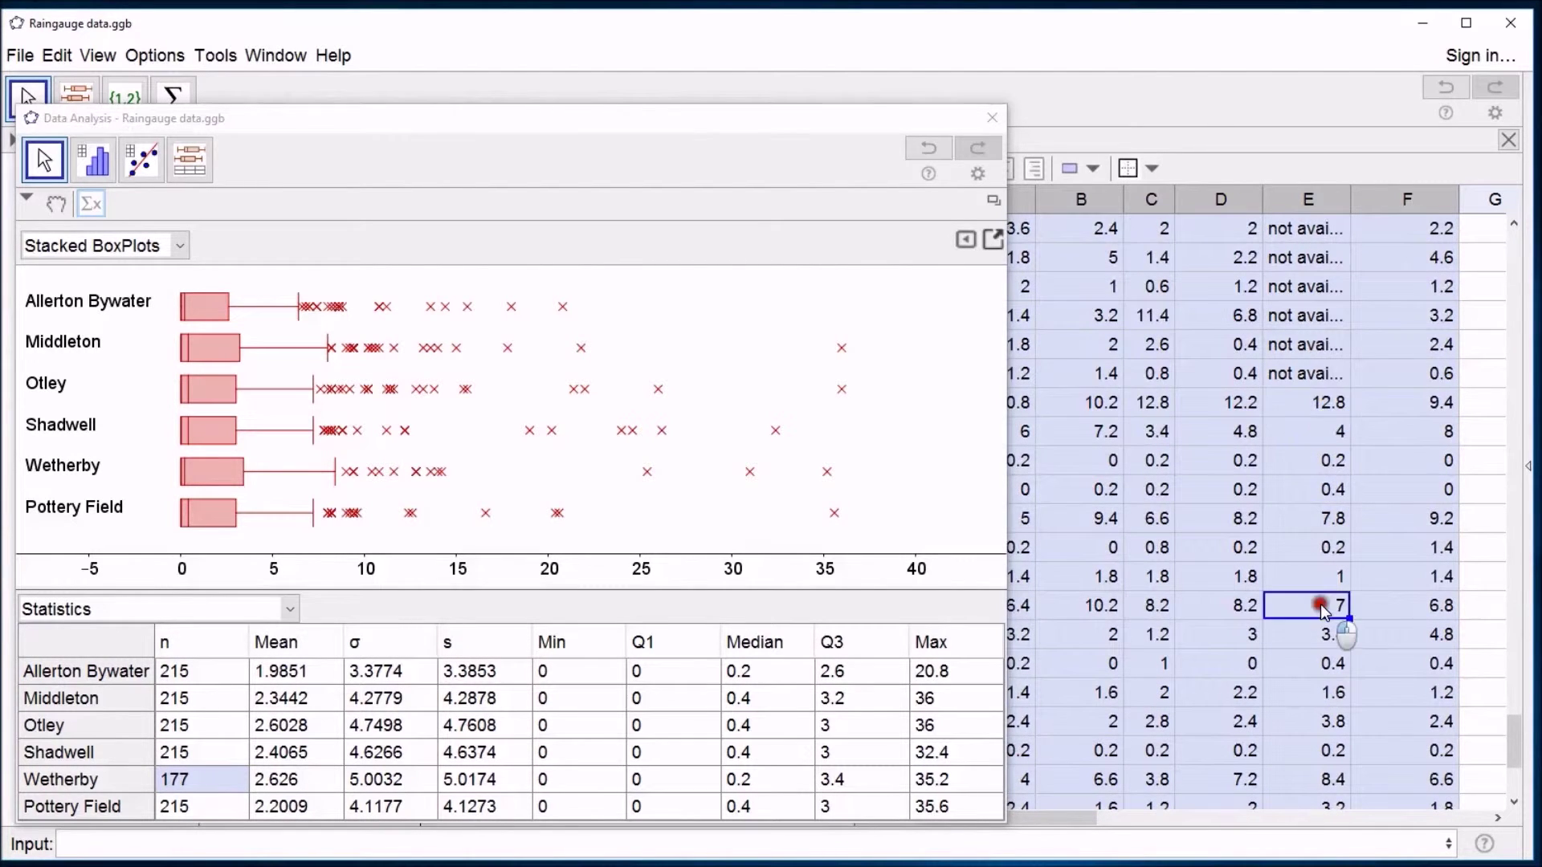
scroll(1329, 702, down, 3)
scroll(1334, 707, up, 15)
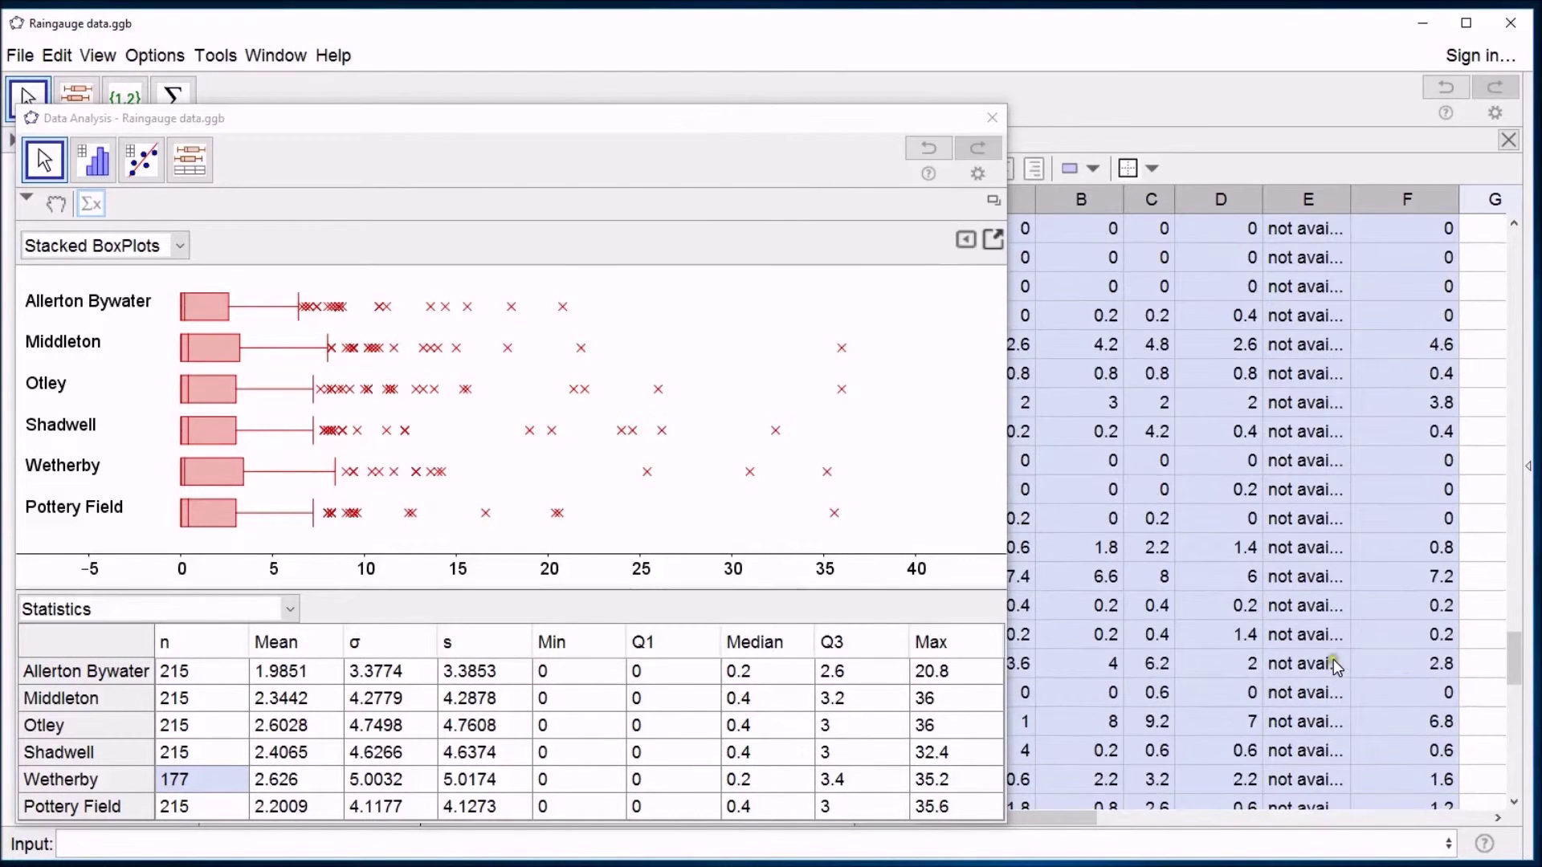
click(1300, 315)
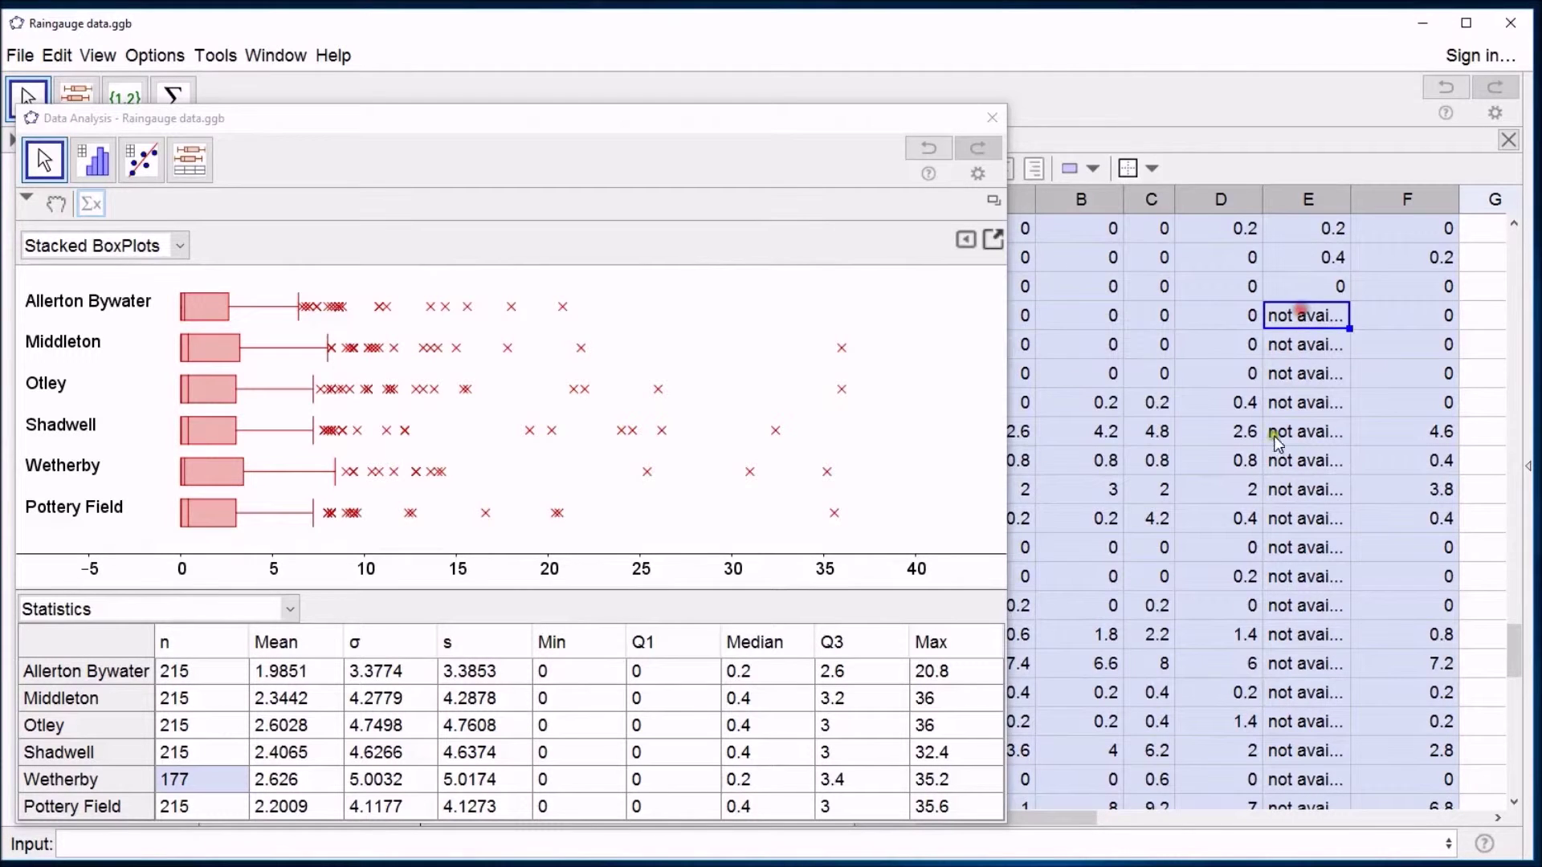
scroll(1296, 608, up, 10)
click(1197, 605)
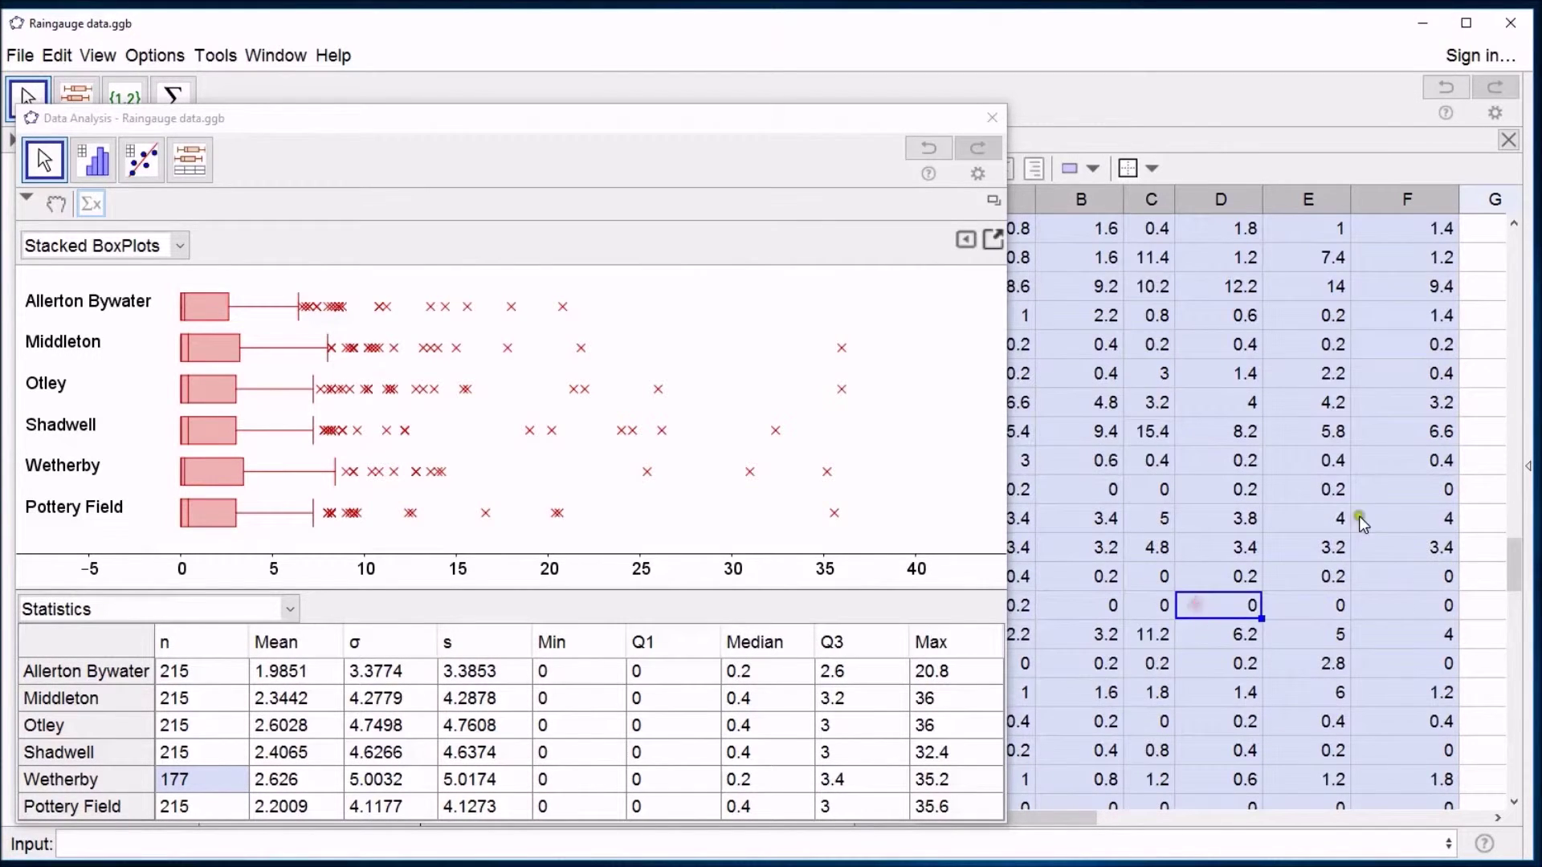
scroll(1295, 594, down, 10)
click(1314, 458)
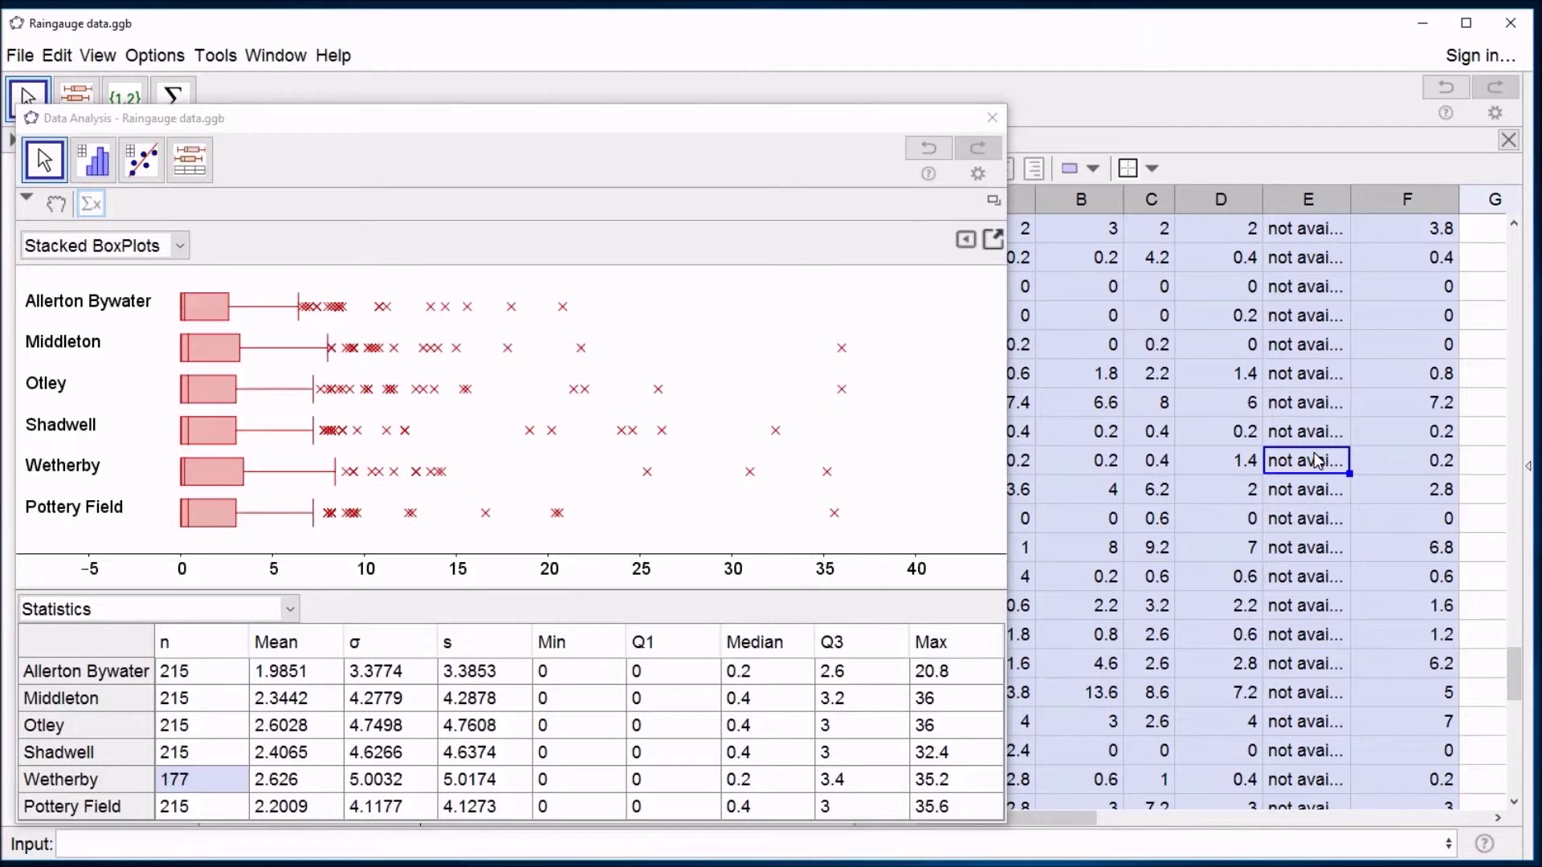
click(224, 784)
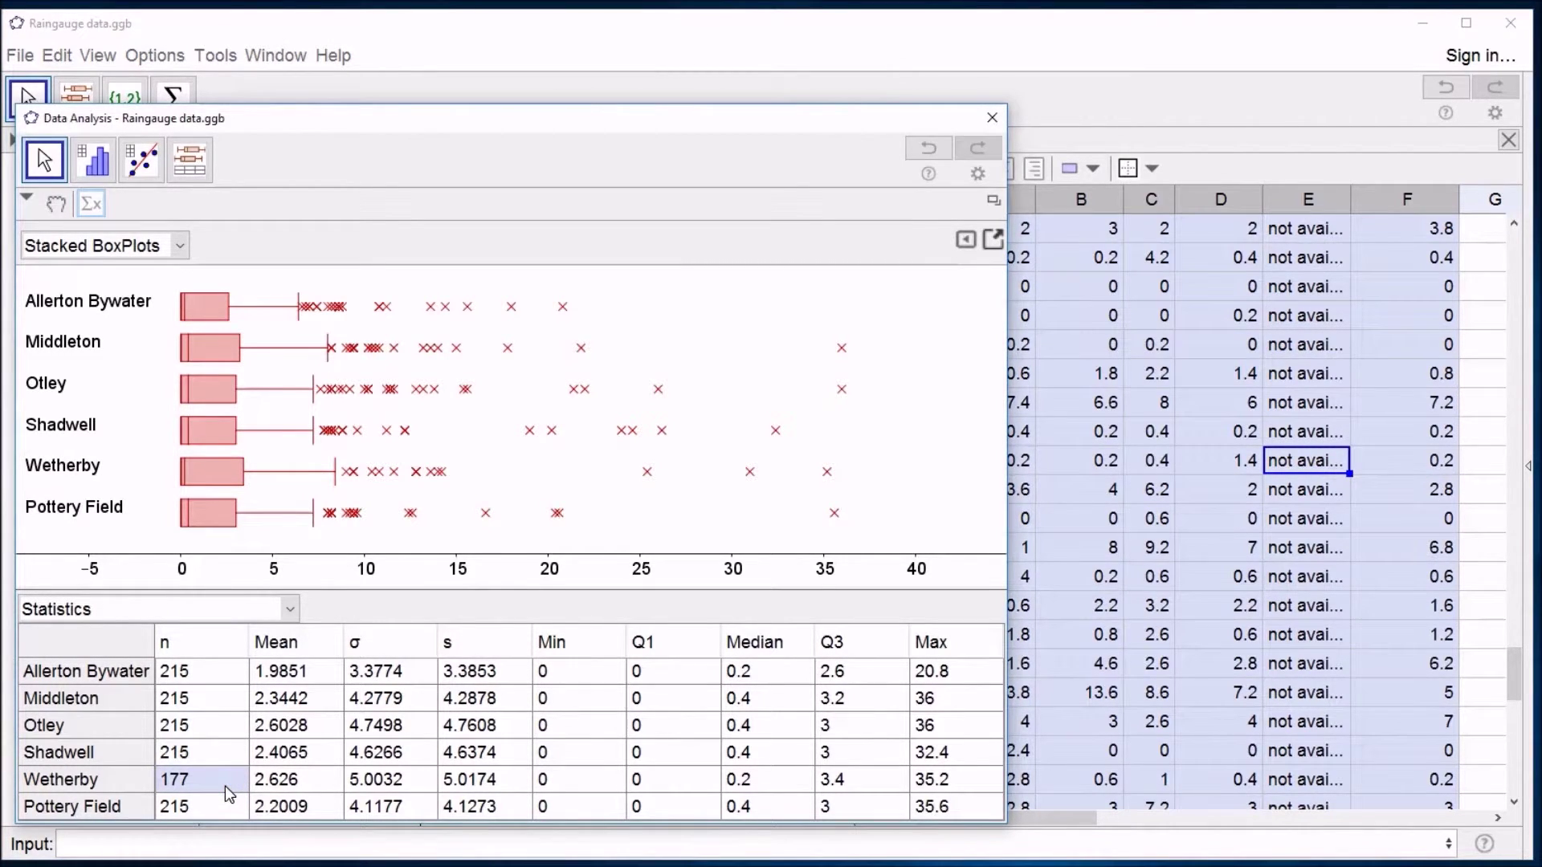
click(586, 785)
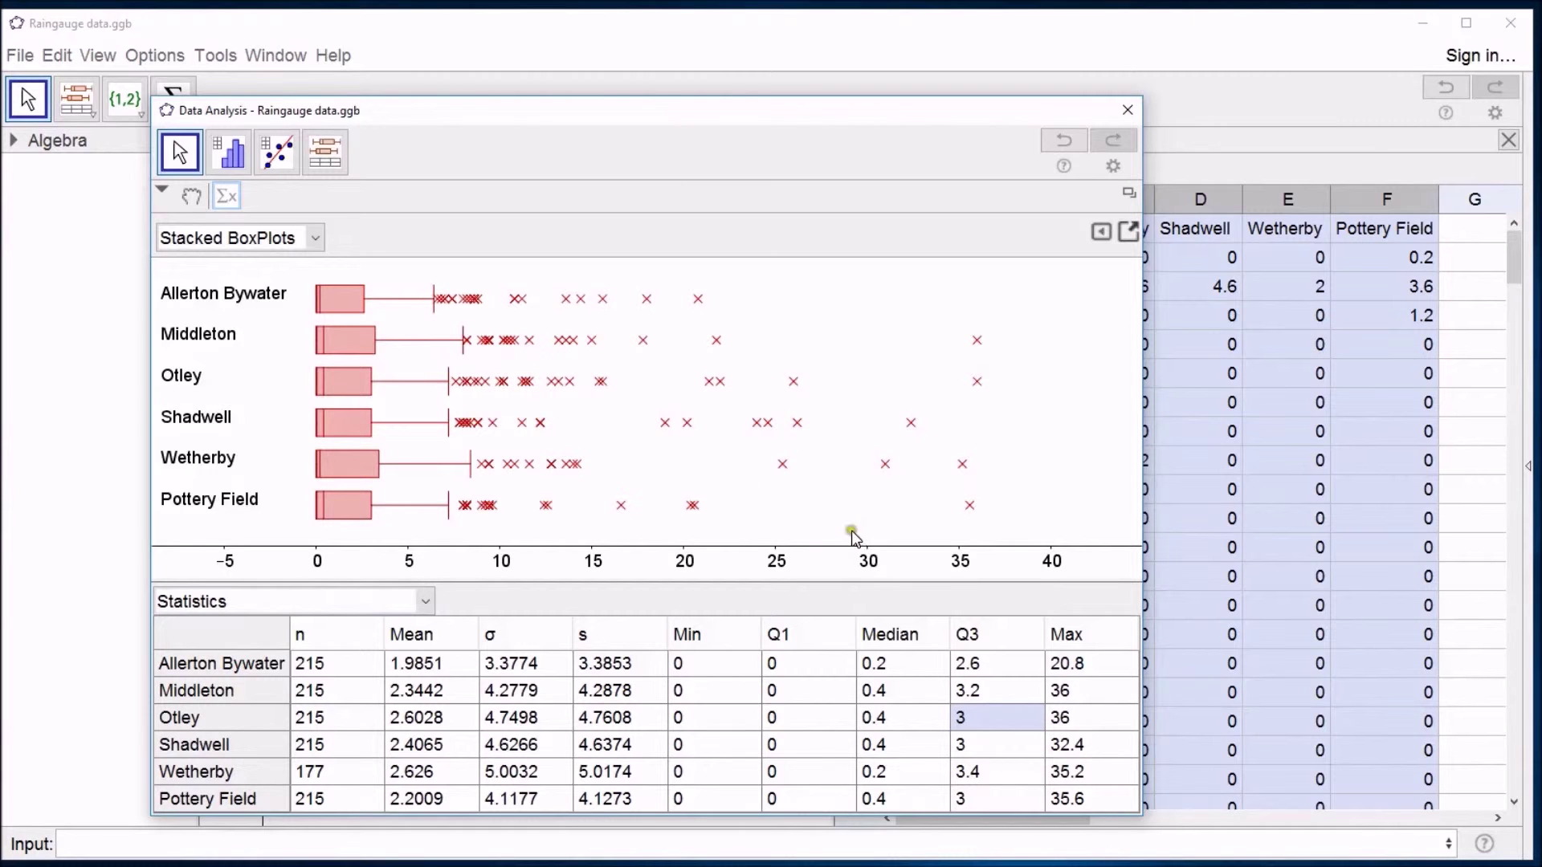
Toggle Show Outliers off and on for the stacked box plots, leaving the outliers shown.
click(1100, 231)
click(951, 313)
click(954, 315)
click(954, 315)
click(954, 315)
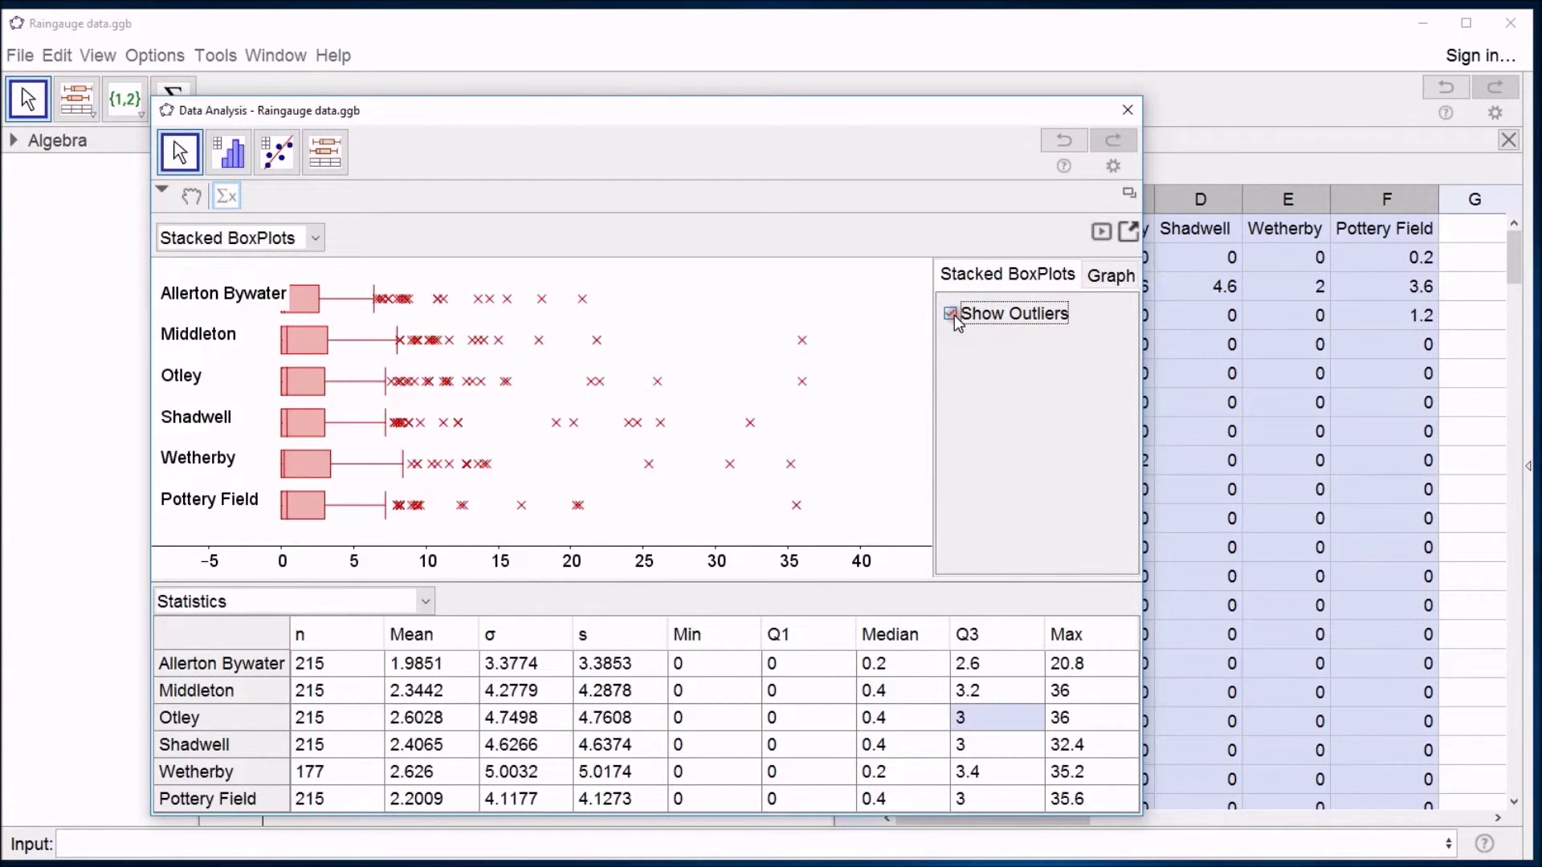
click(1101, 231)
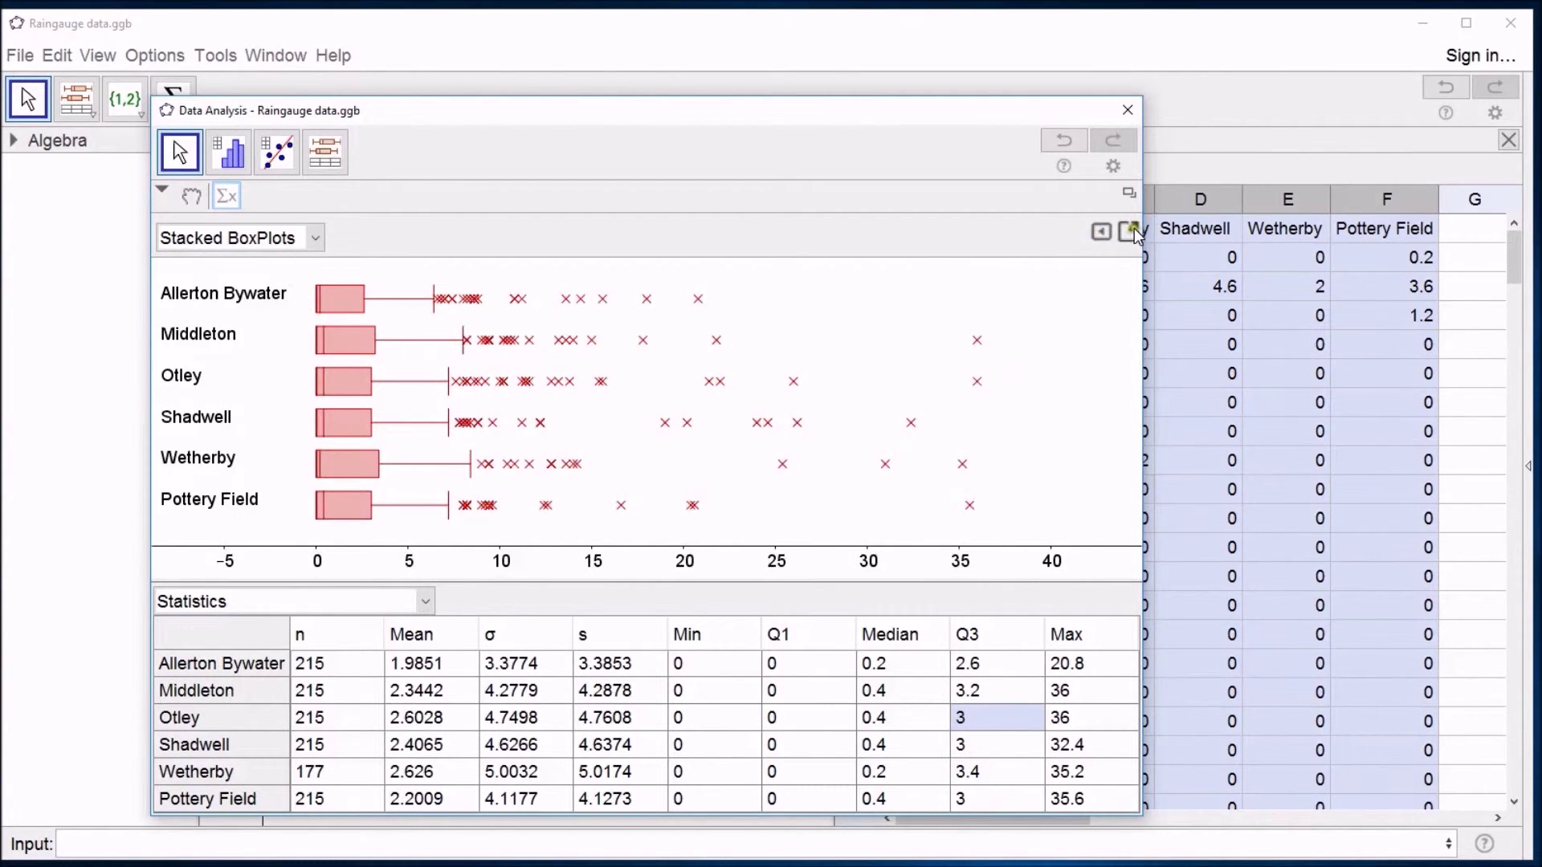
Copy the stacked box plots to the Graphics View and close Data Analysis.
click(1129, 232)
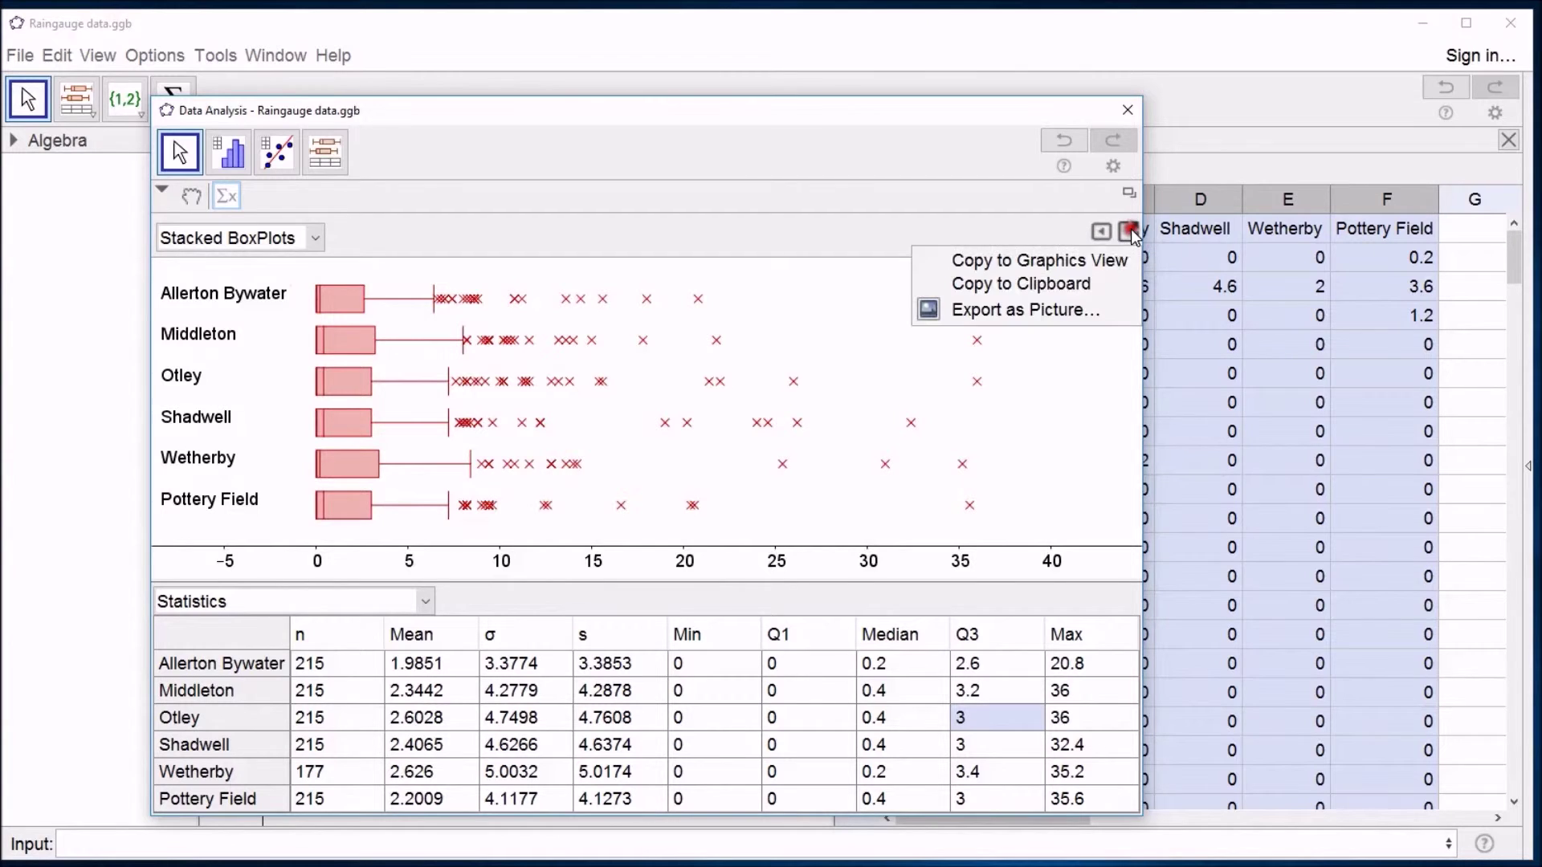
click(1051, 268)
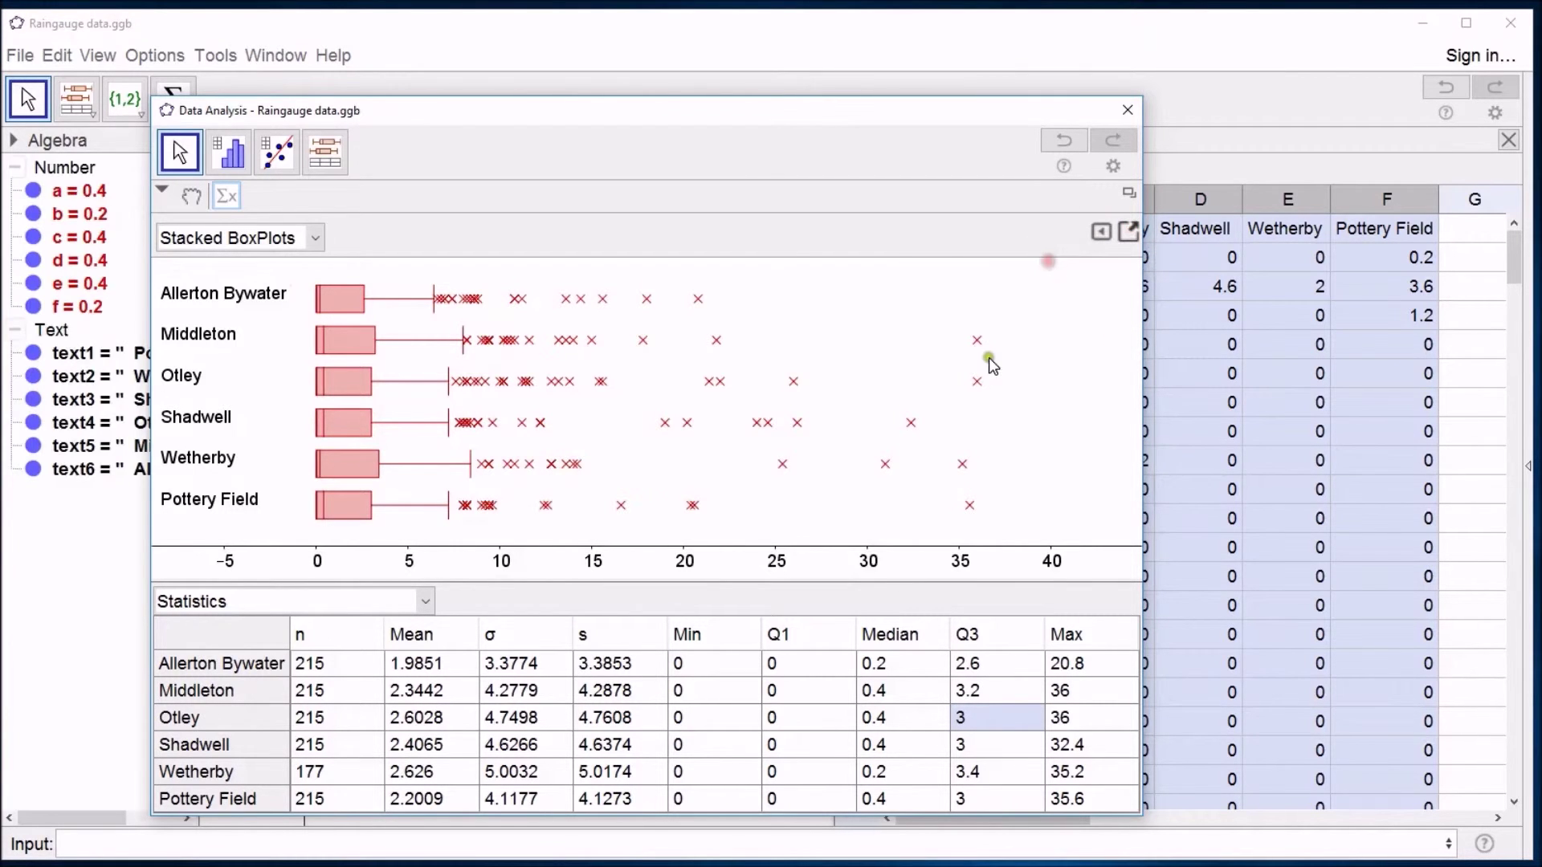
click(1127, 110)
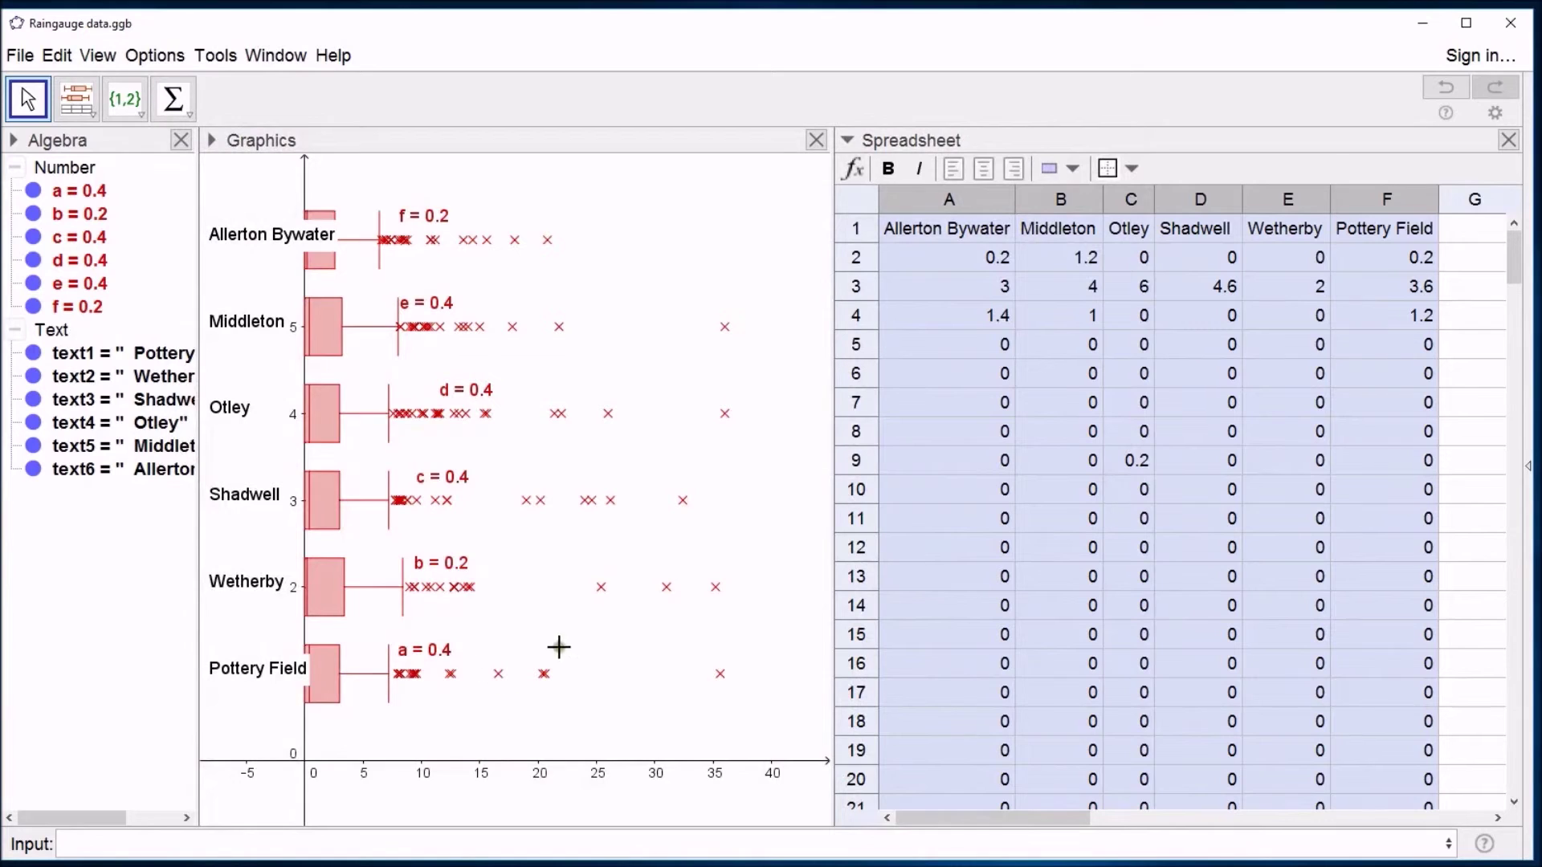
Select box plots a to f and uncheck Show Label to remove their value labels.
click(90, 193)
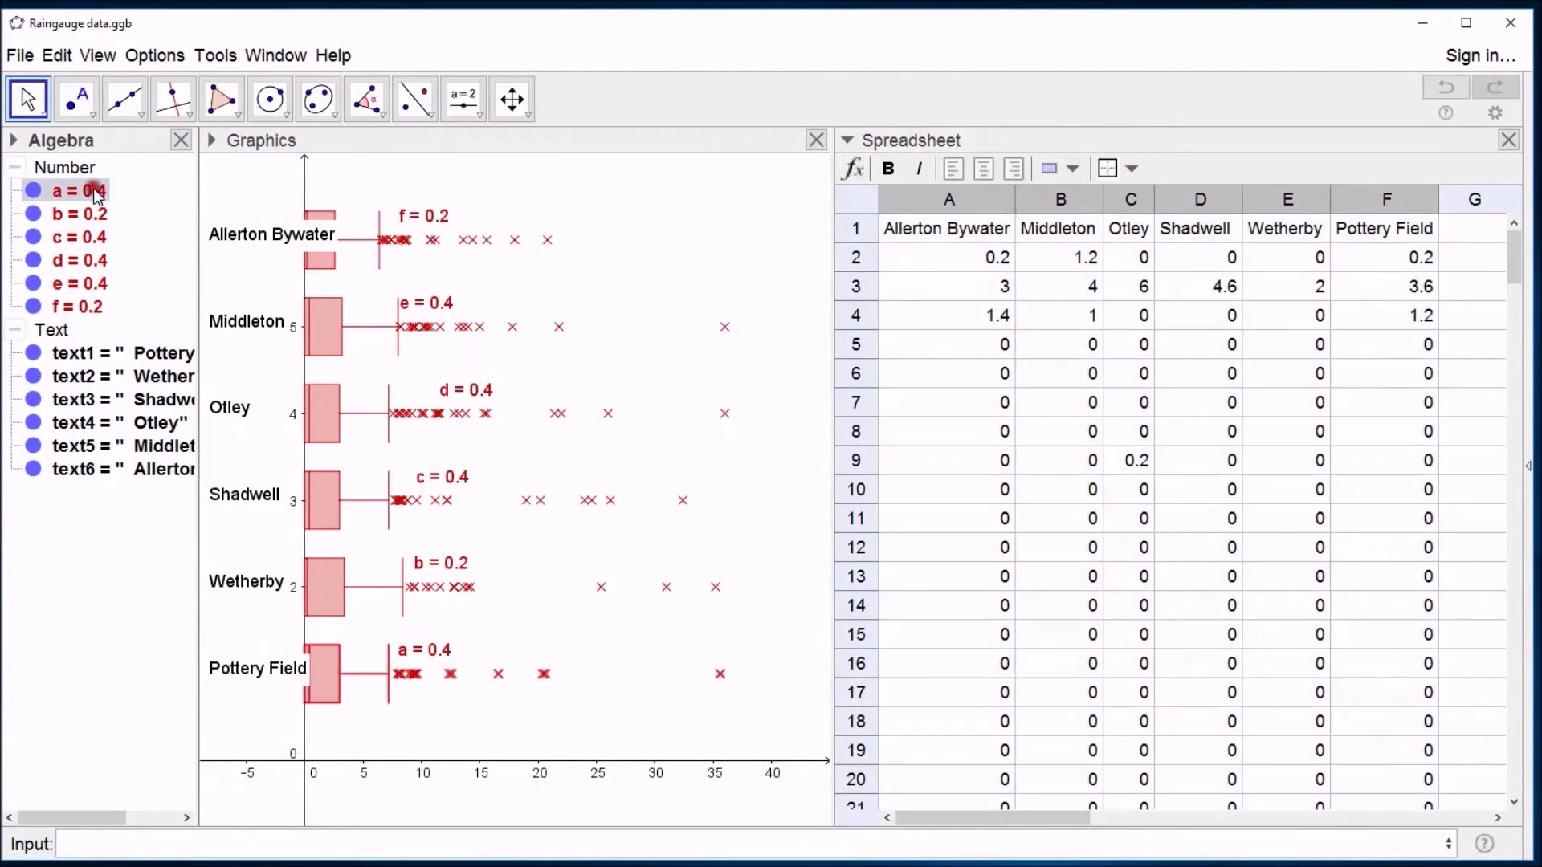
shift+click(91, 308)
shift+click(89, 312)
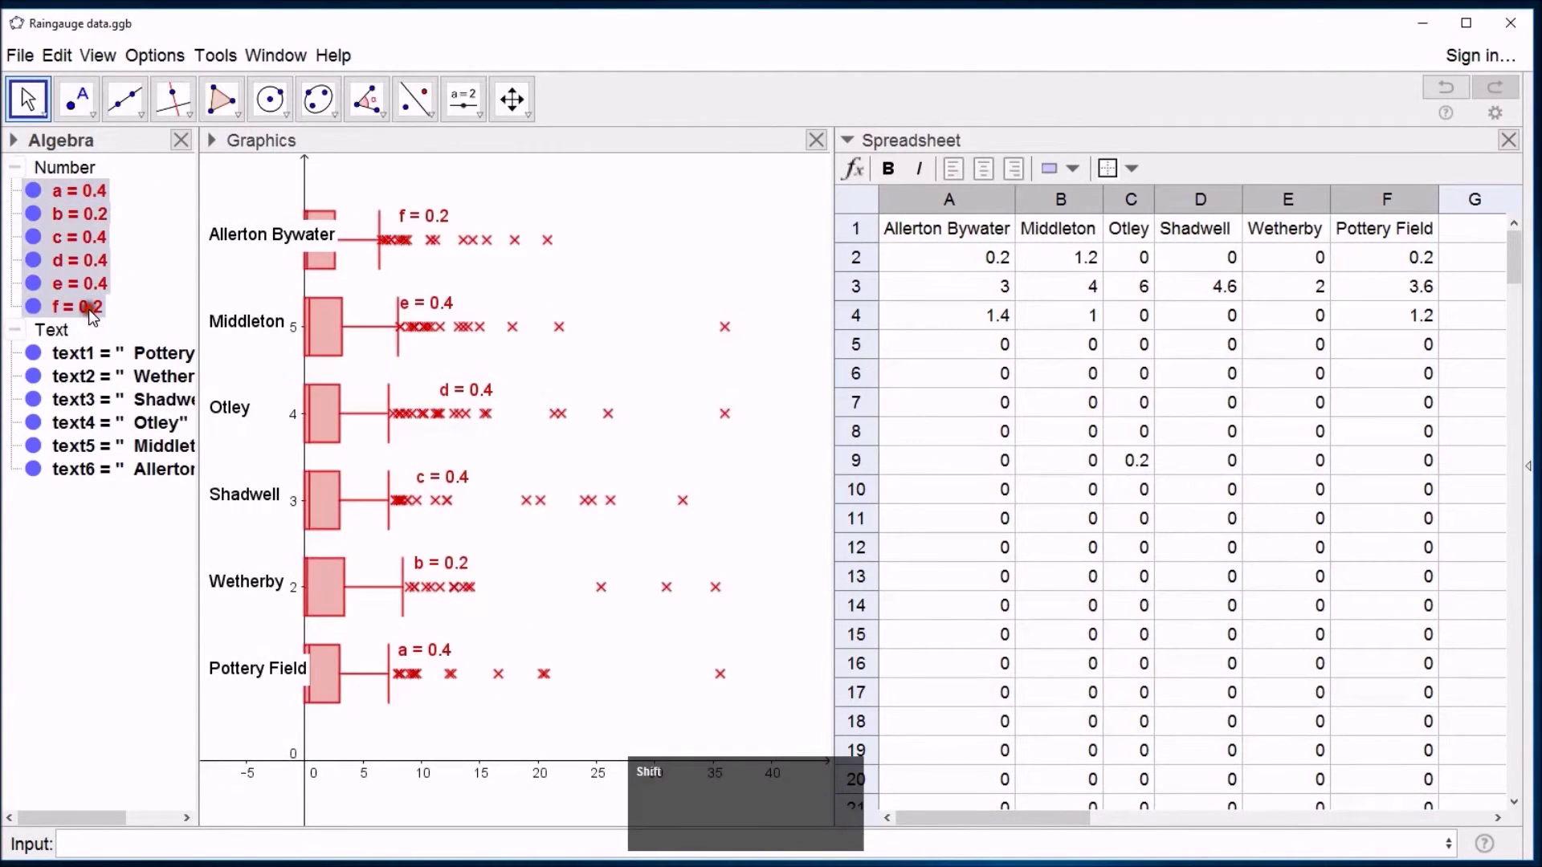
right_click(95, 197)
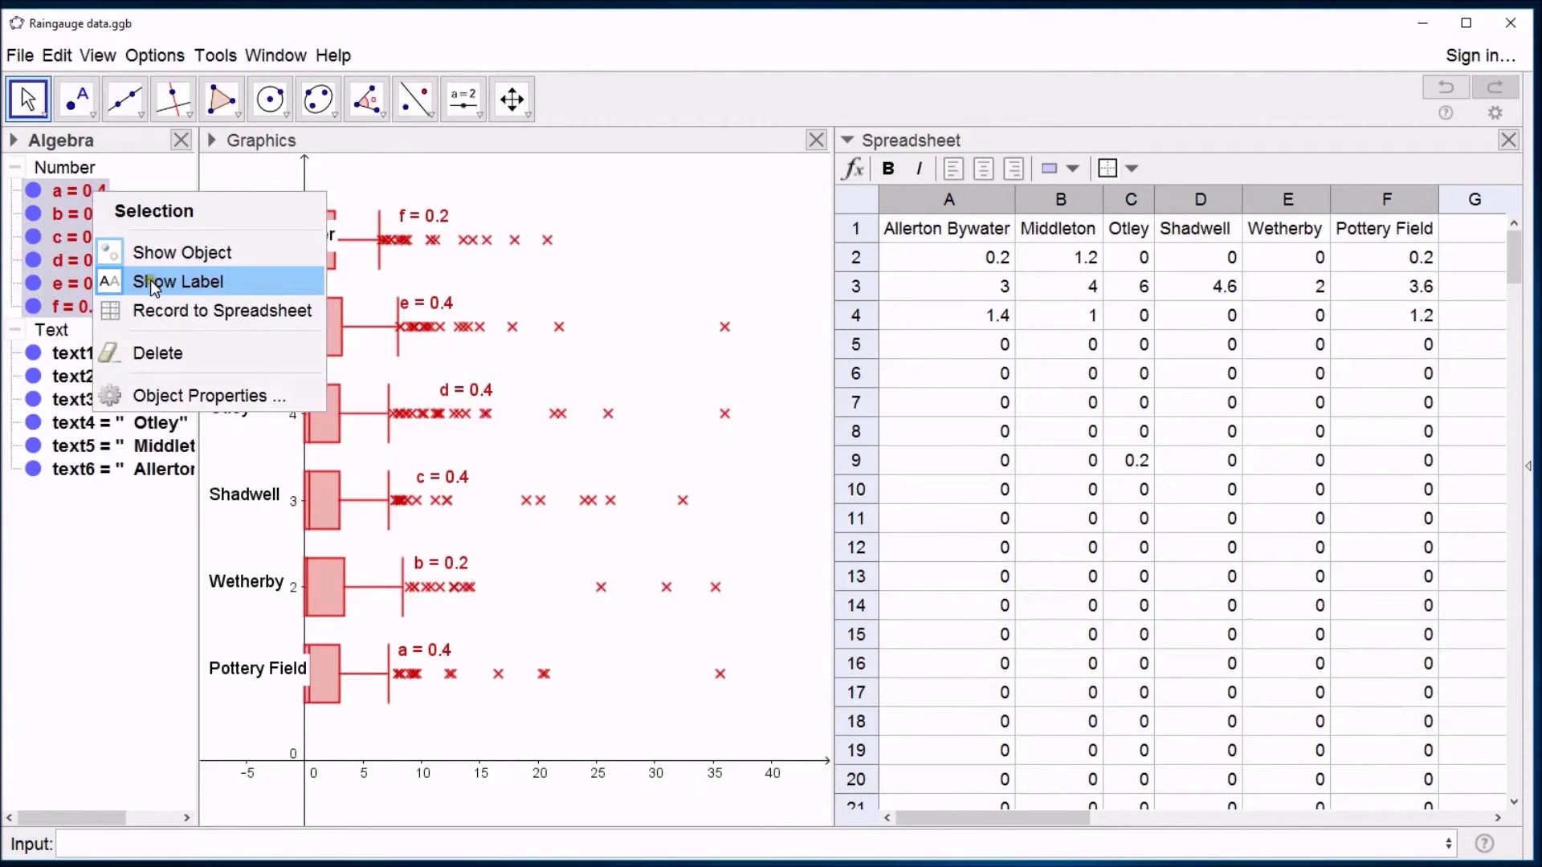
click(166, 285)
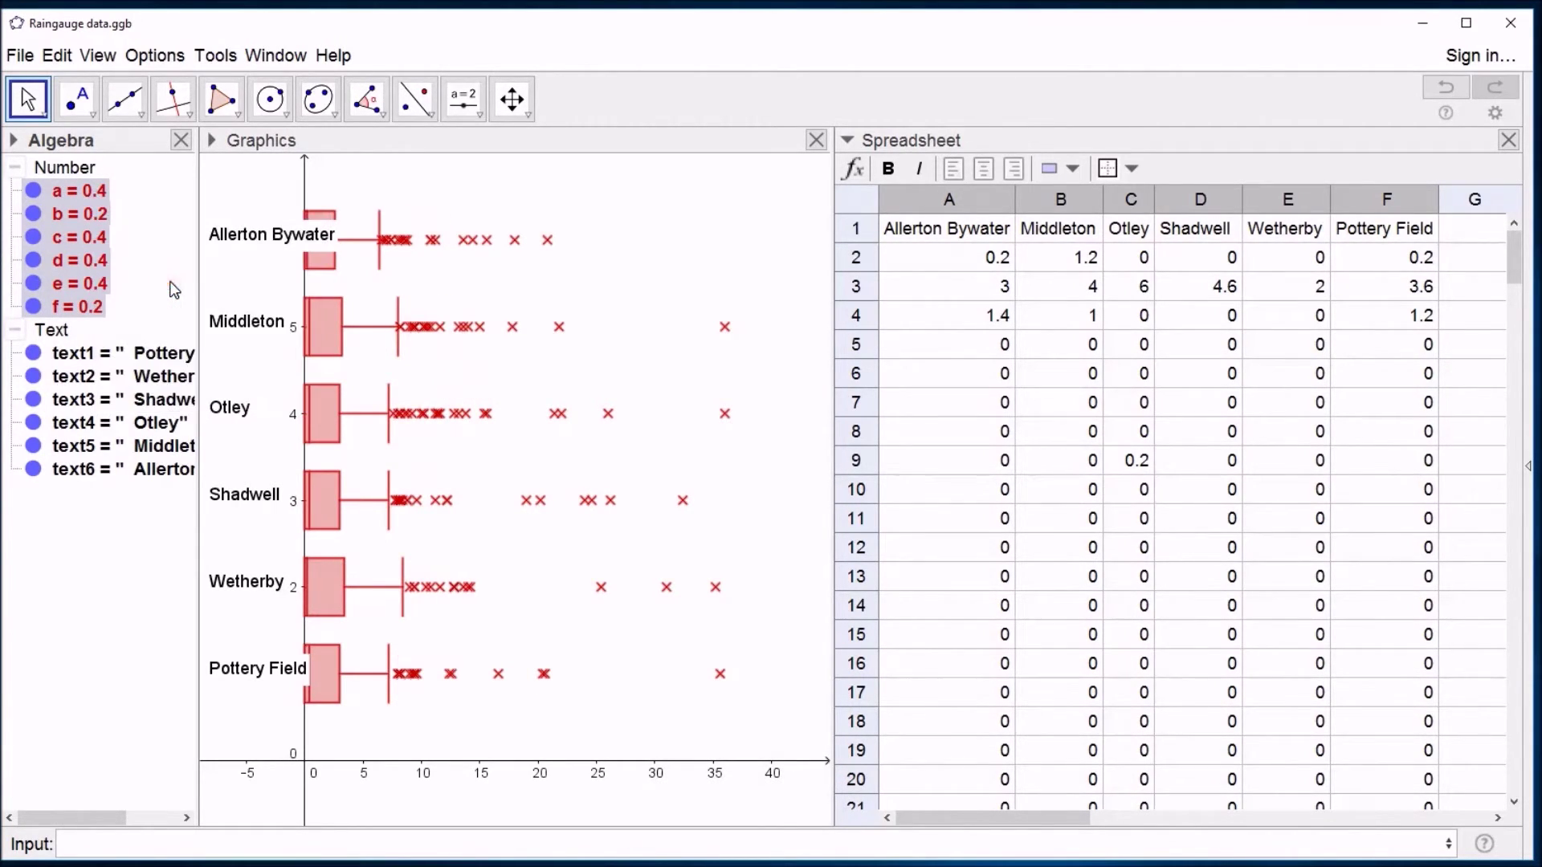
click(674, 233)
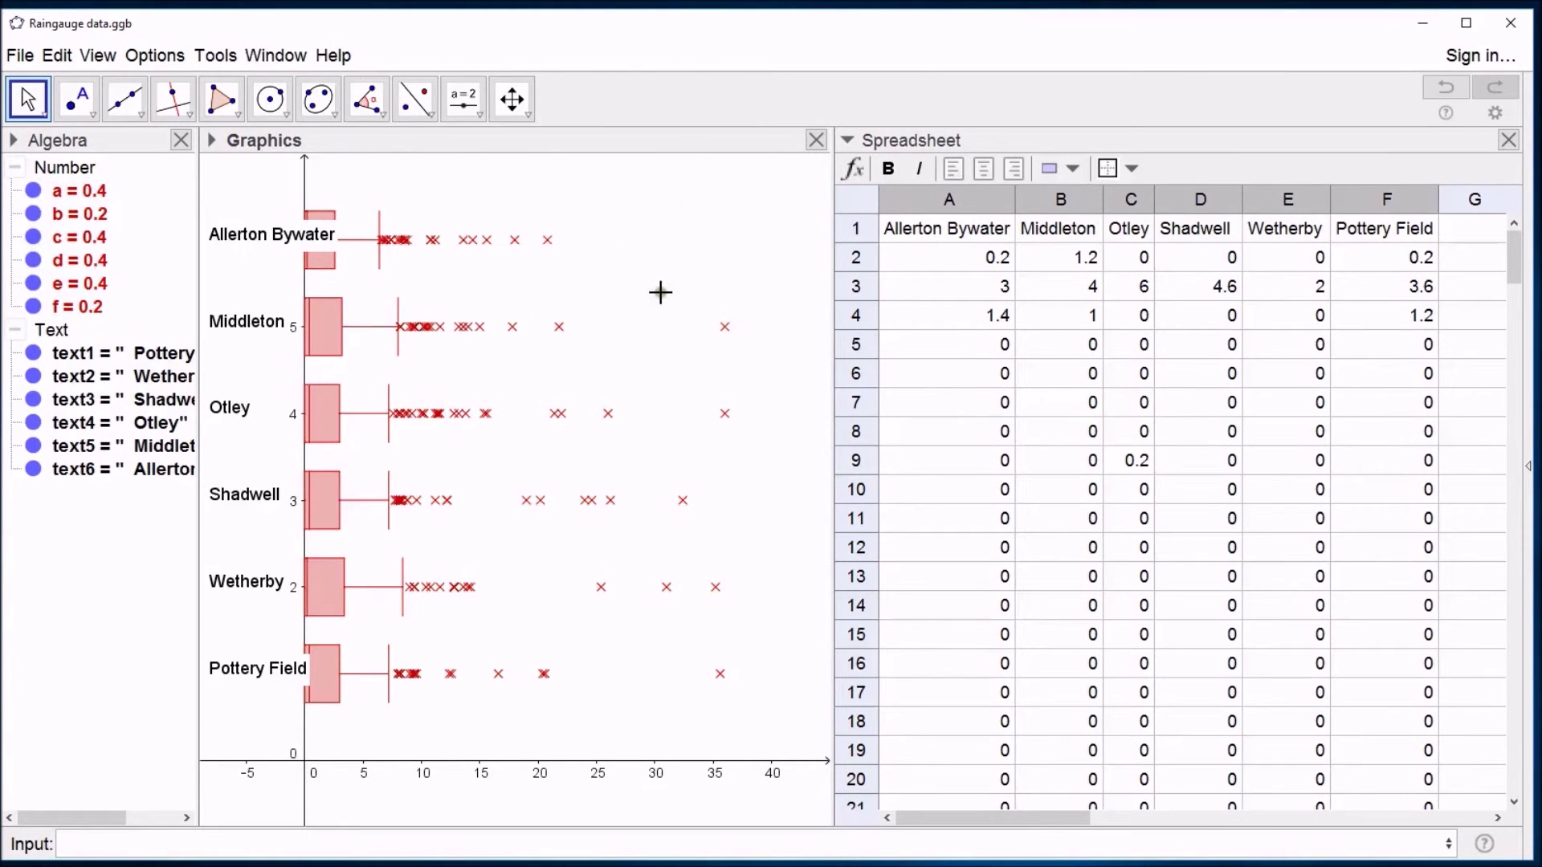
Rescale the axes so the x-axis spans all outliers and the y-axis runs about 0 to 7.
scroll(655, 302, down, 5)
drag(654, 305, 595, 311)
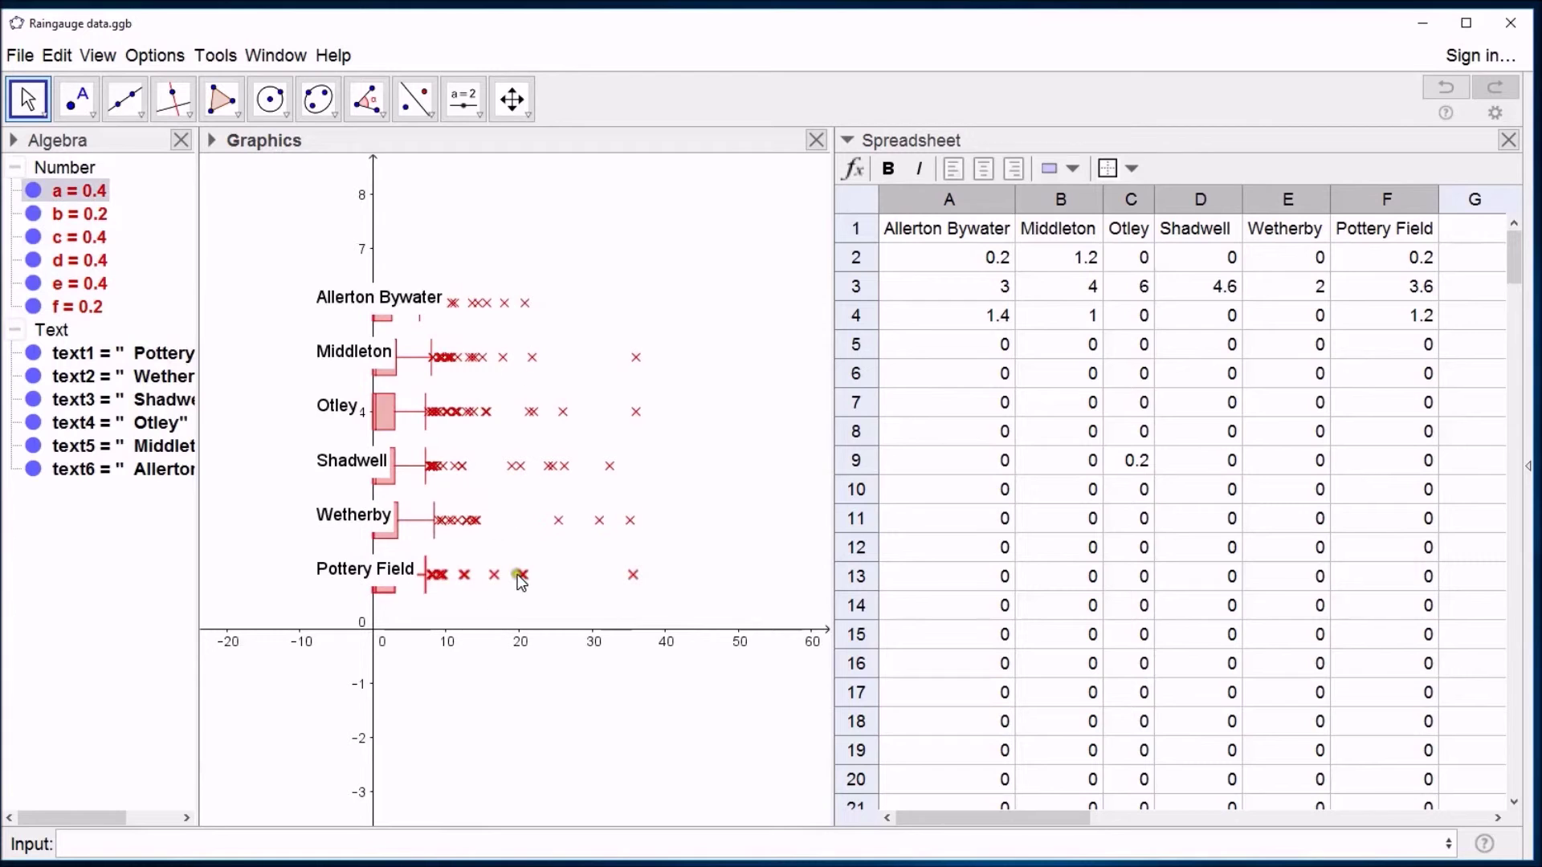
key(shift)
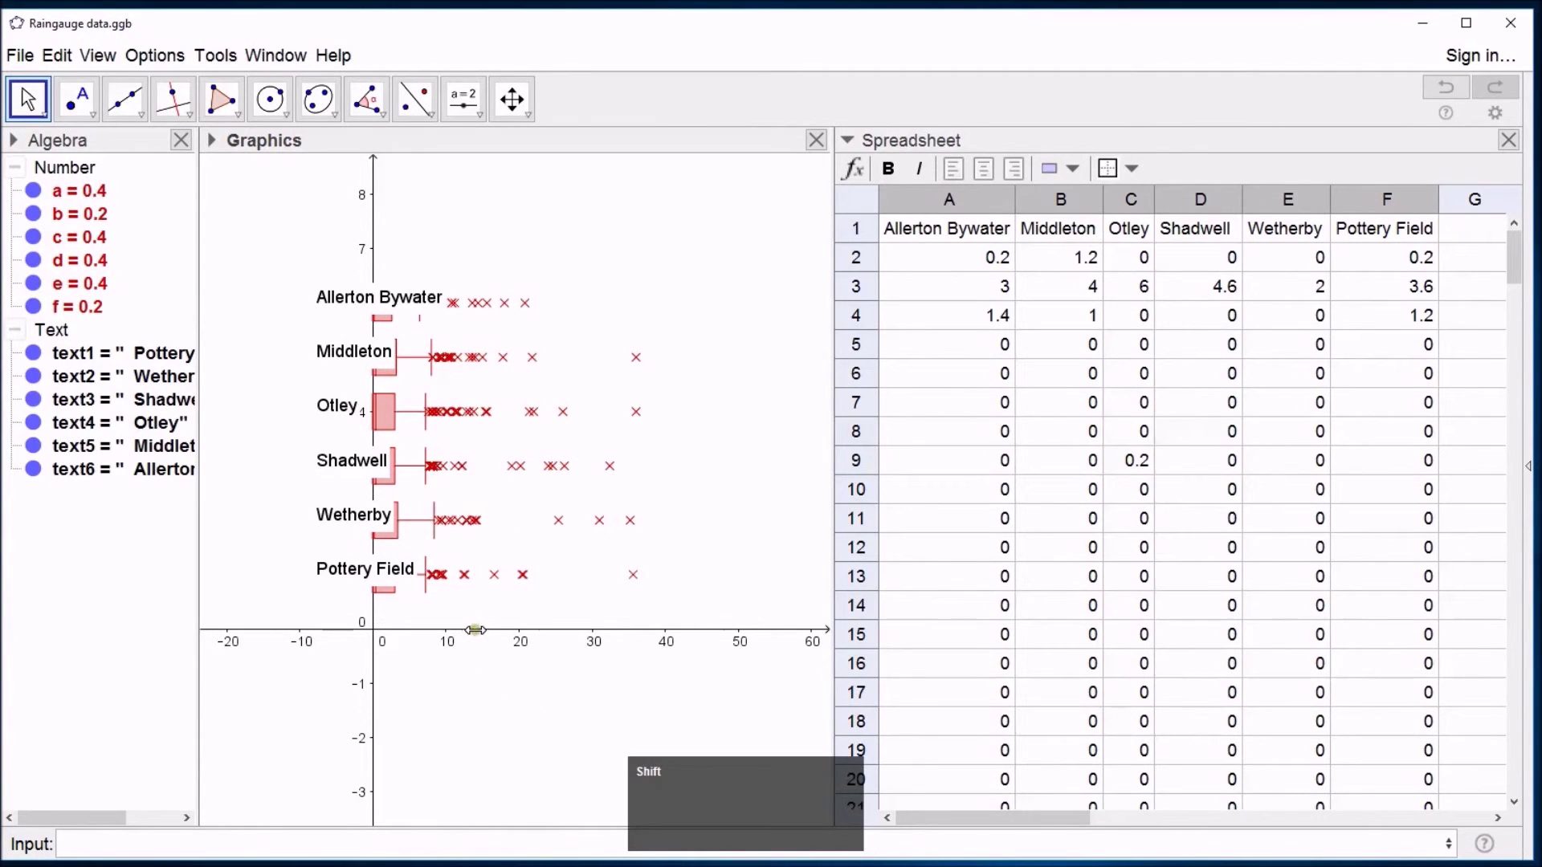
drag(477, 630, 629, 633)
scroll(626, 683, down, 3)
drag(623, 691, 558, 698)
key(shift)
drag(441, 643, 785, 622)
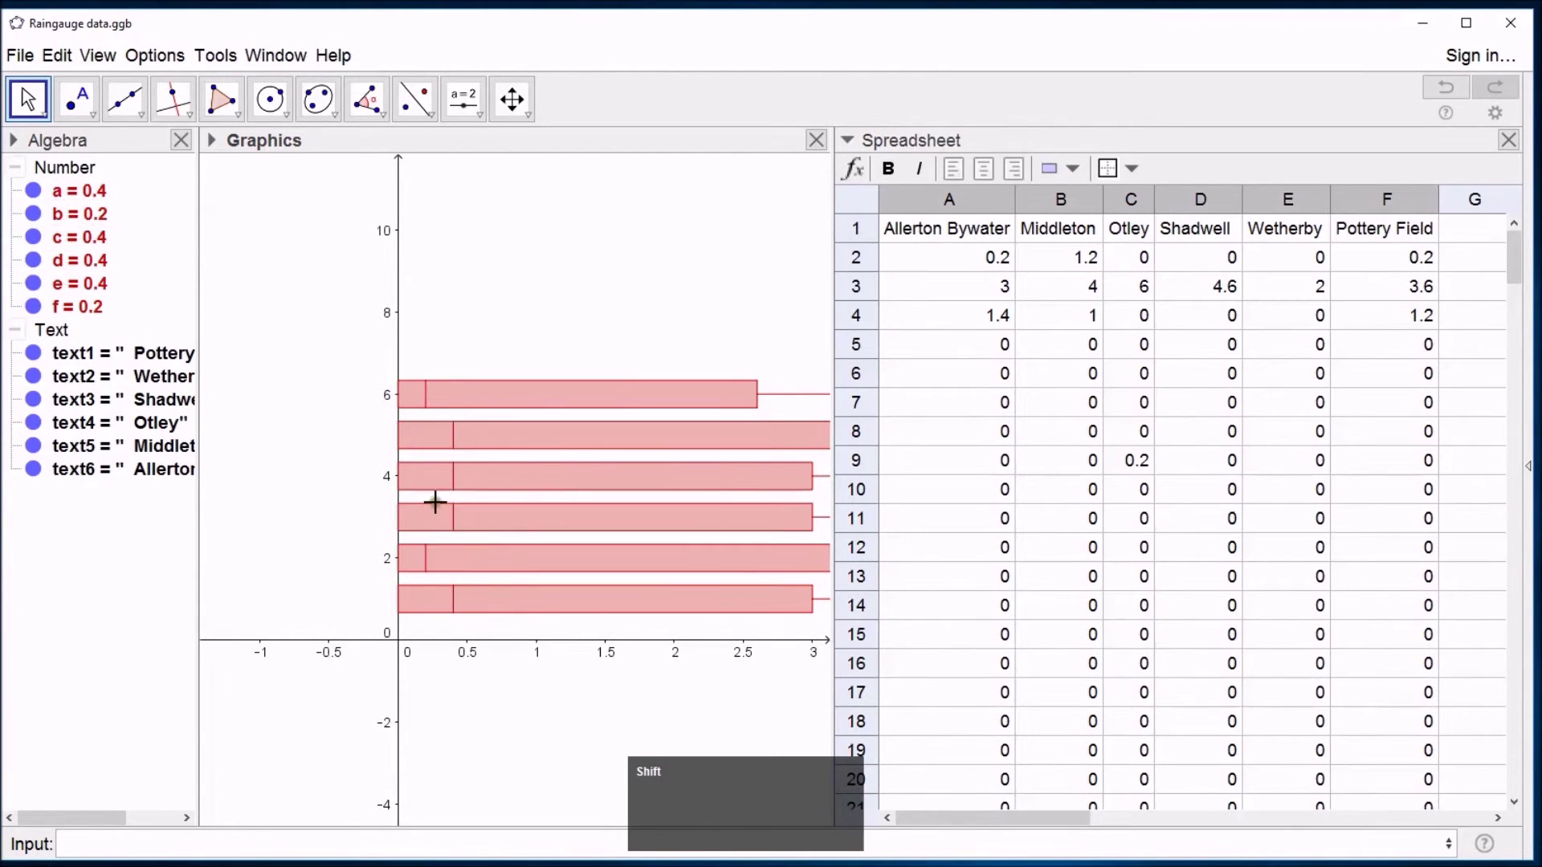
drag(676, 638, 442, 645)
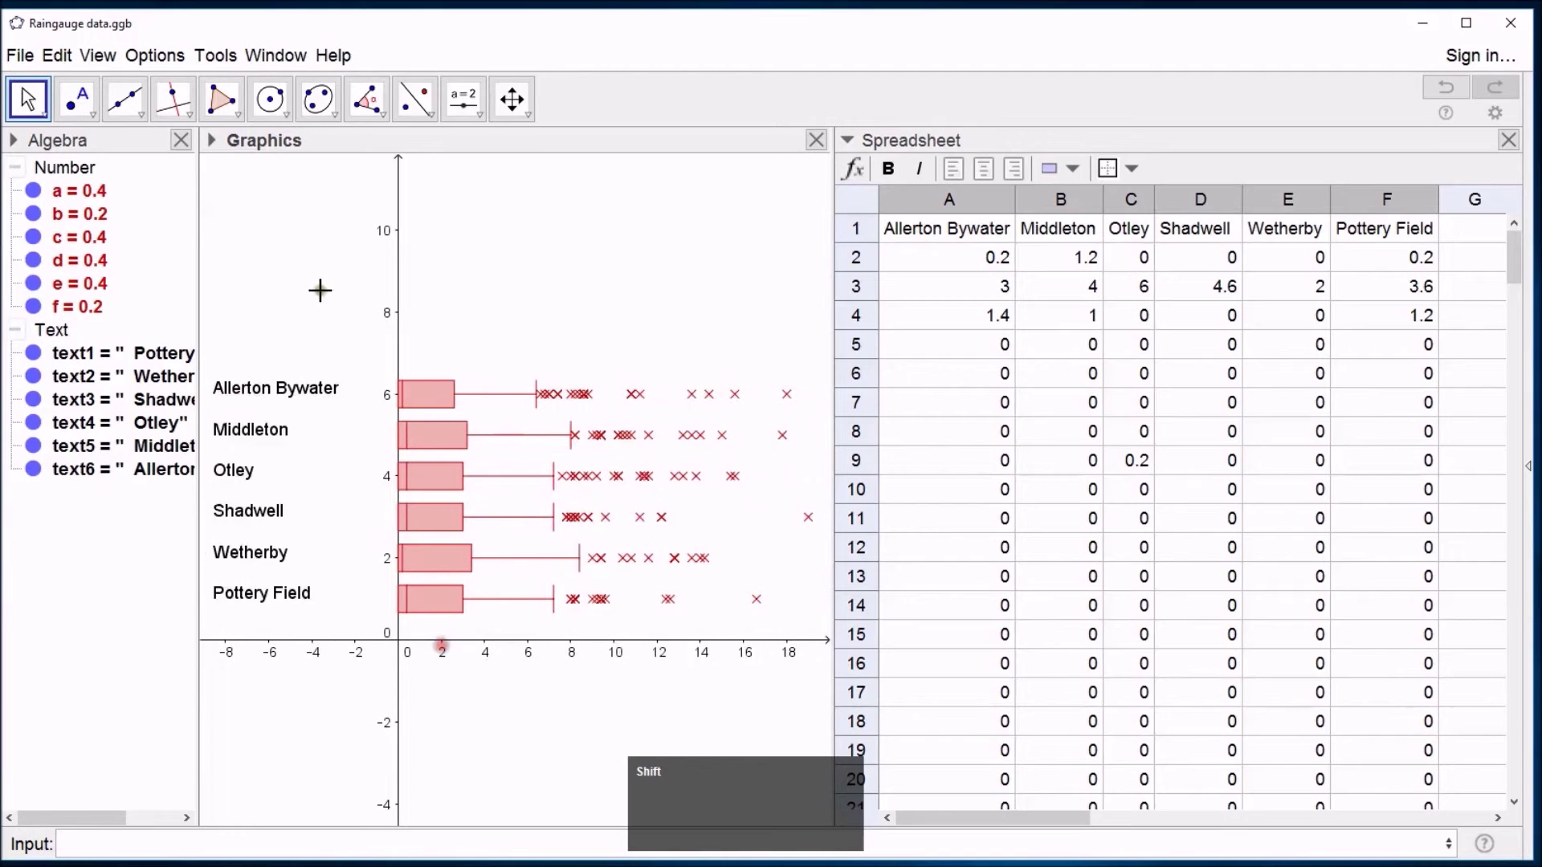
drag(400, 363, 399, 152)
drag(782, 511, 784, 560)
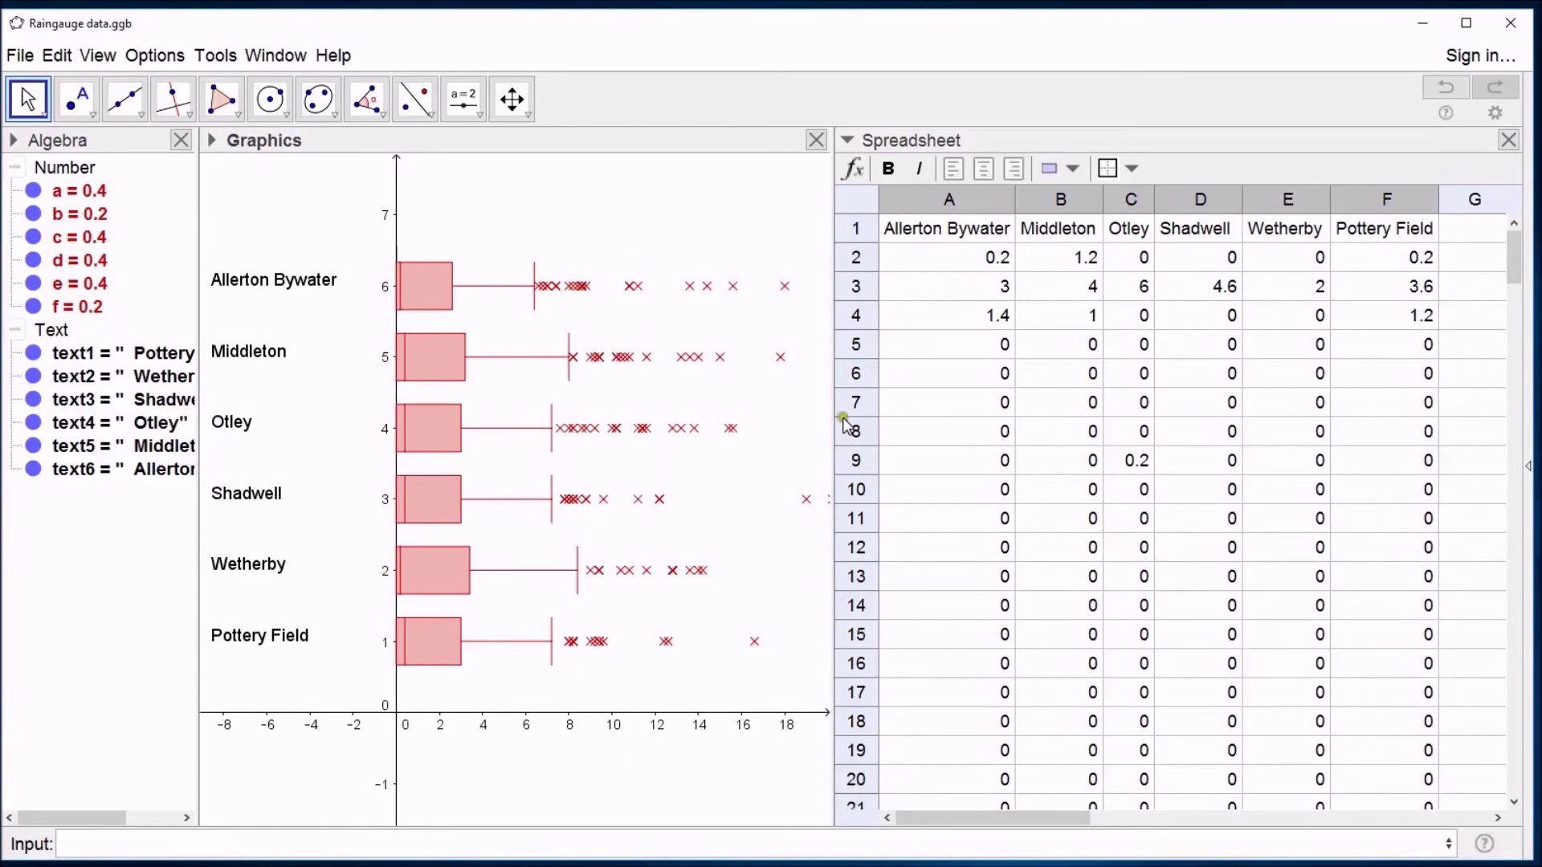
Widen the Graphics view beside the spreadsheet and recentre the six box plots.
drag(834, 337, 1211, 357)
drag(1089, 297, 1063, 311)
scroll(1068, 315, down, 2)
drag(1043, 224, 970, 228)
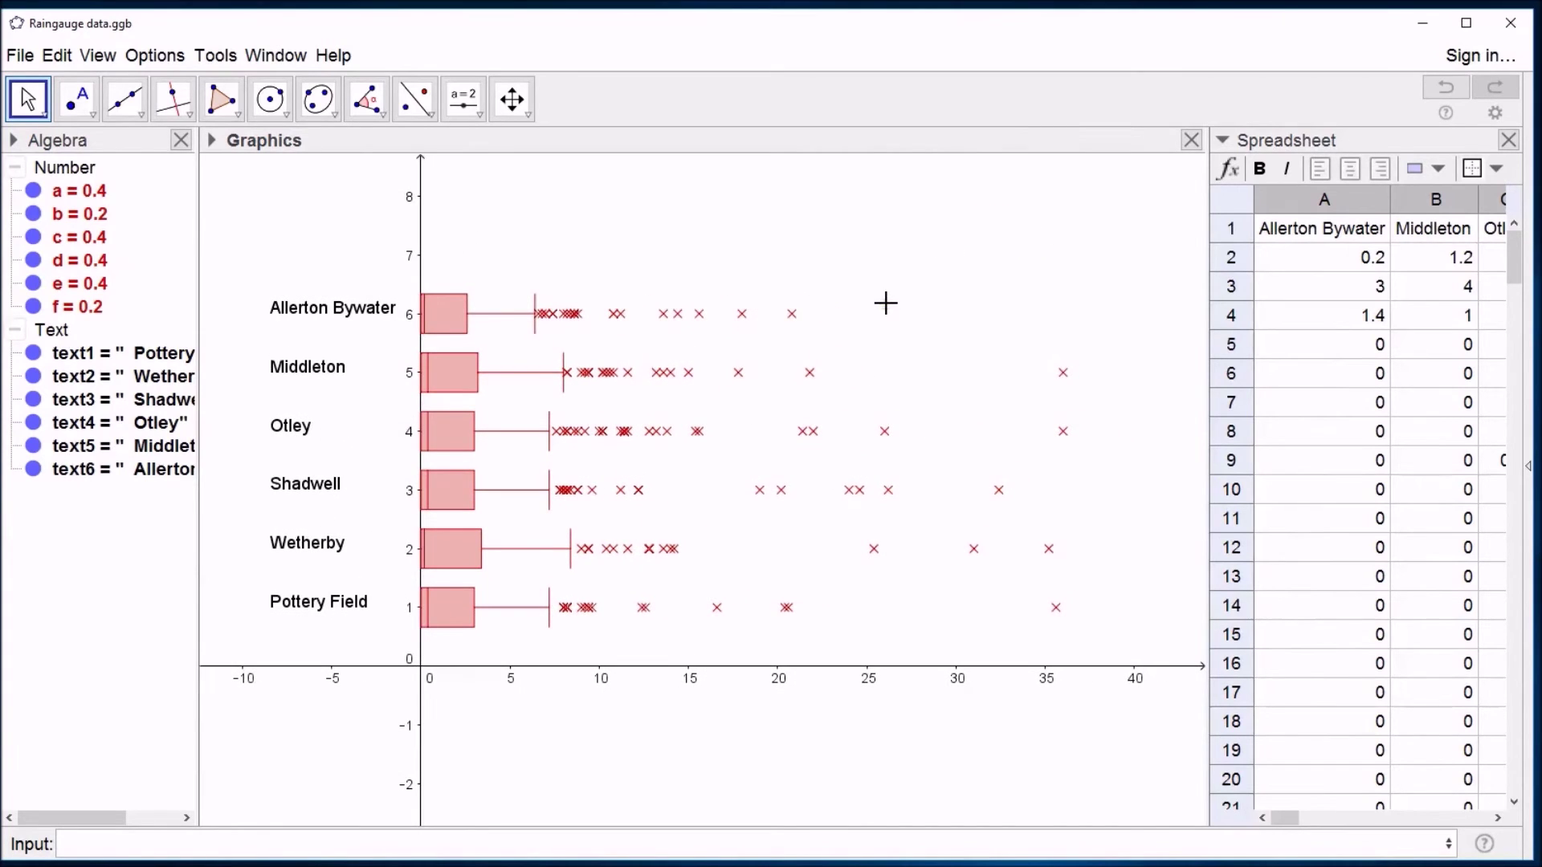